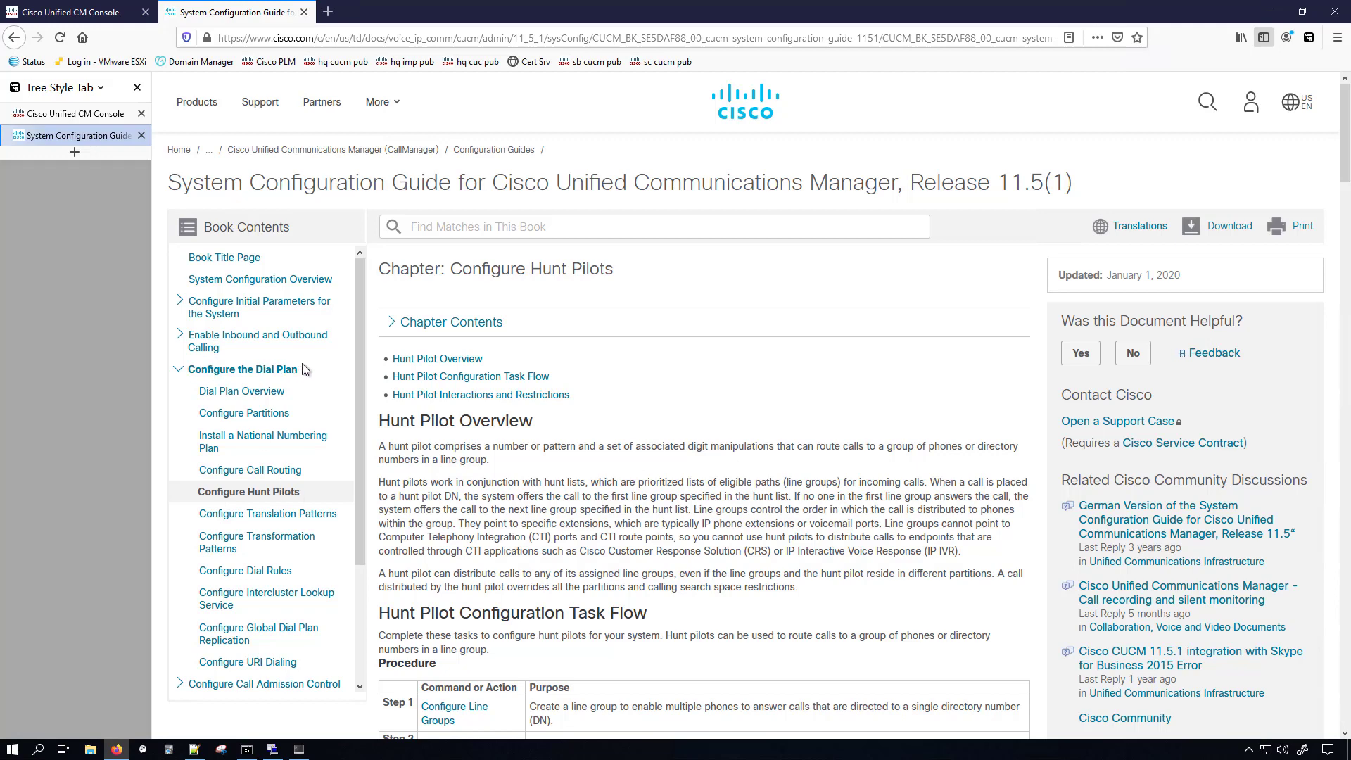
# Expand the chapter contents and jump to the Wildcards and Special Characters in Hunt Pilots section.
pyautogui.click(395, 324)
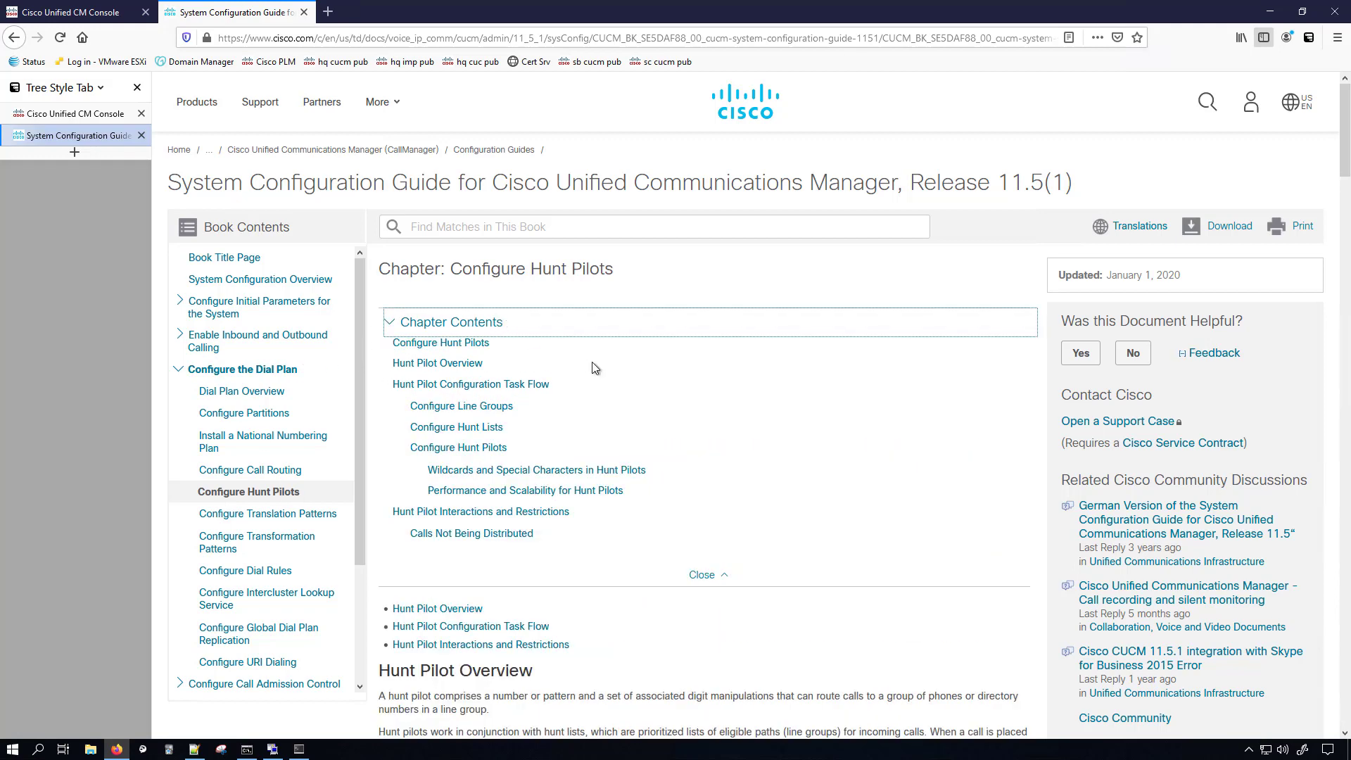
pyautogui.click(481, 350)
pyautogui.click(571, 470)
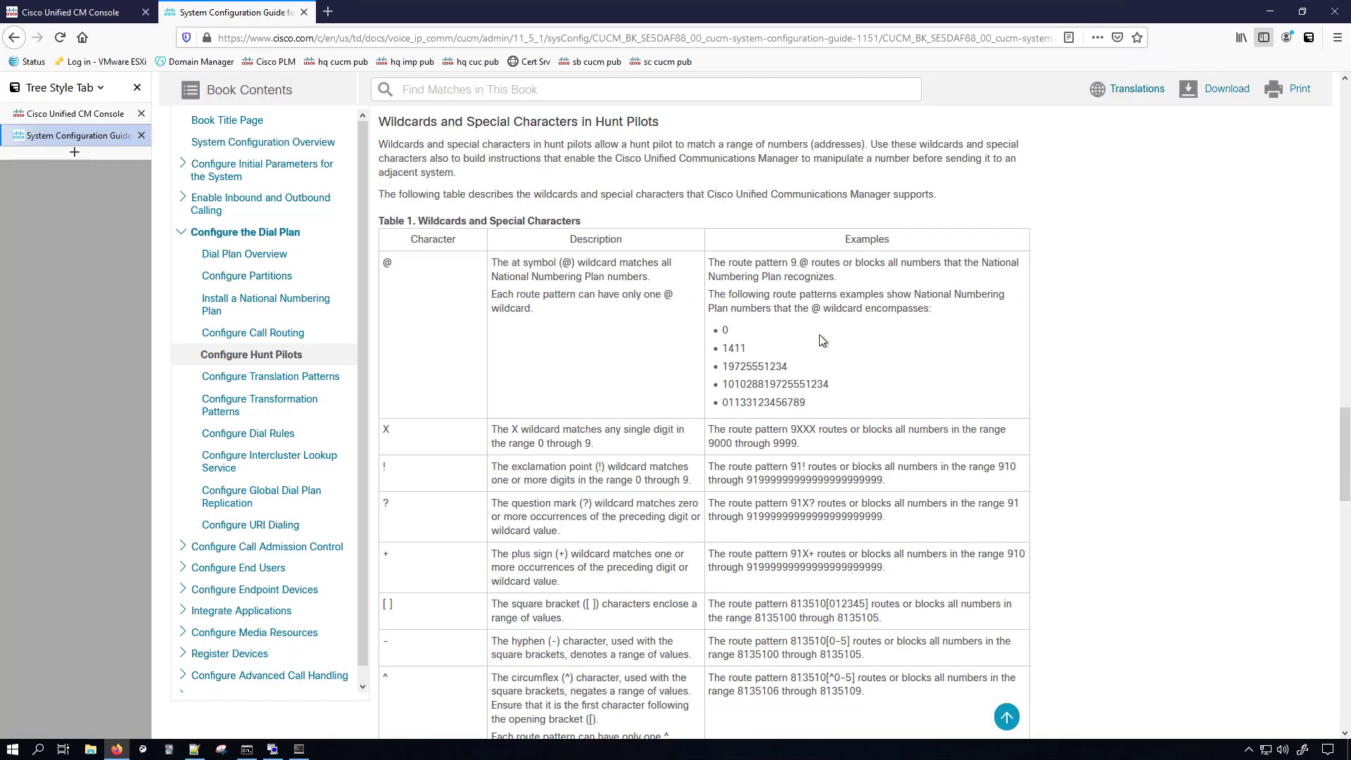
pyautogui.scroll(-4, 609, 334)
pyautogui.scroll(15, 609, 333)
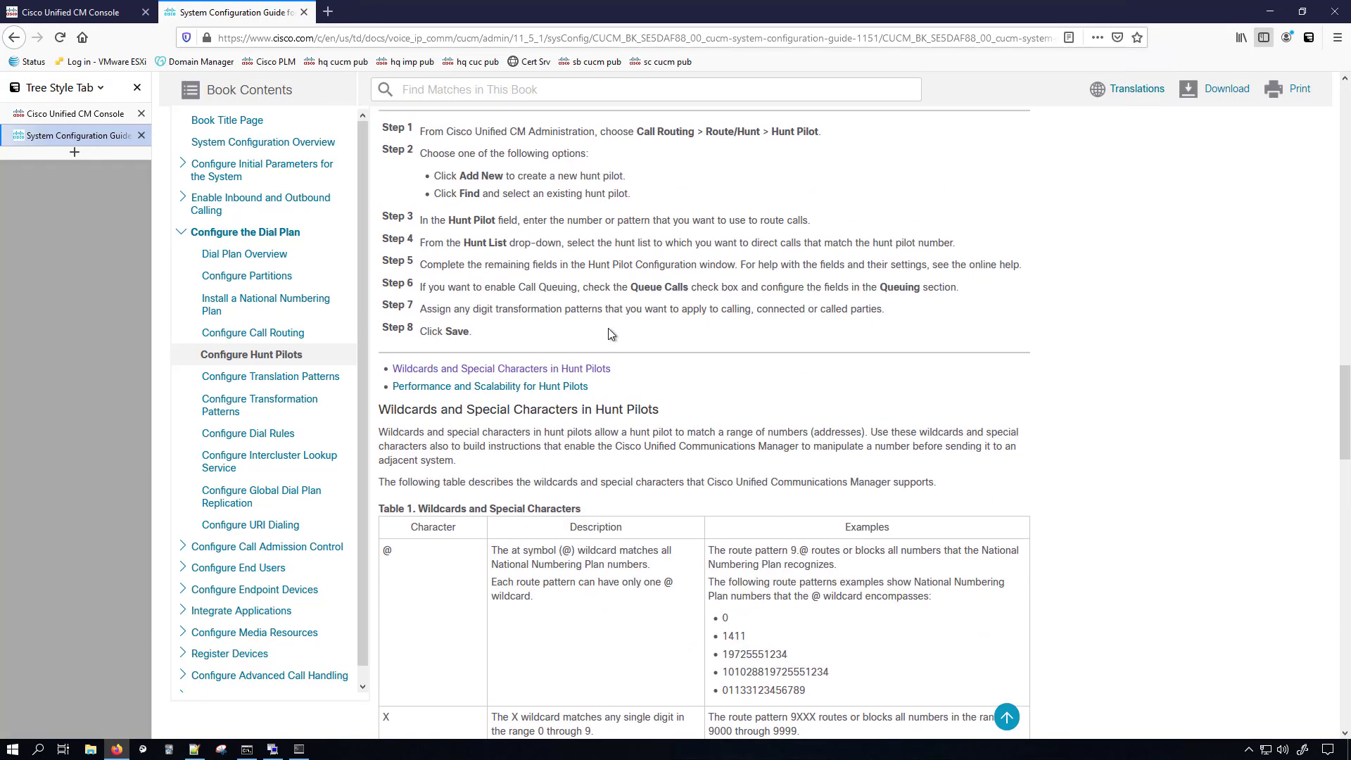
pyautogui.scroll(9, 609, 331)
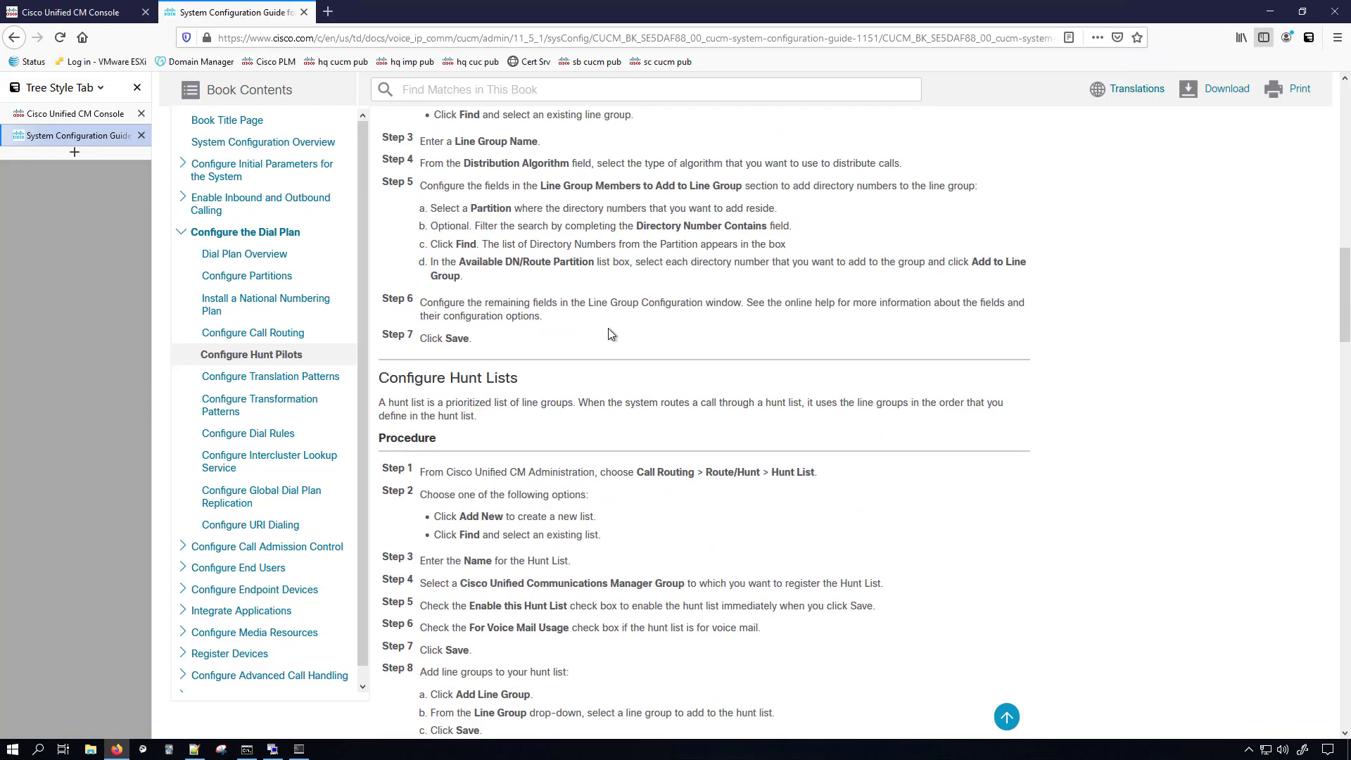
pyautogui.scroll(4, 610, 334)
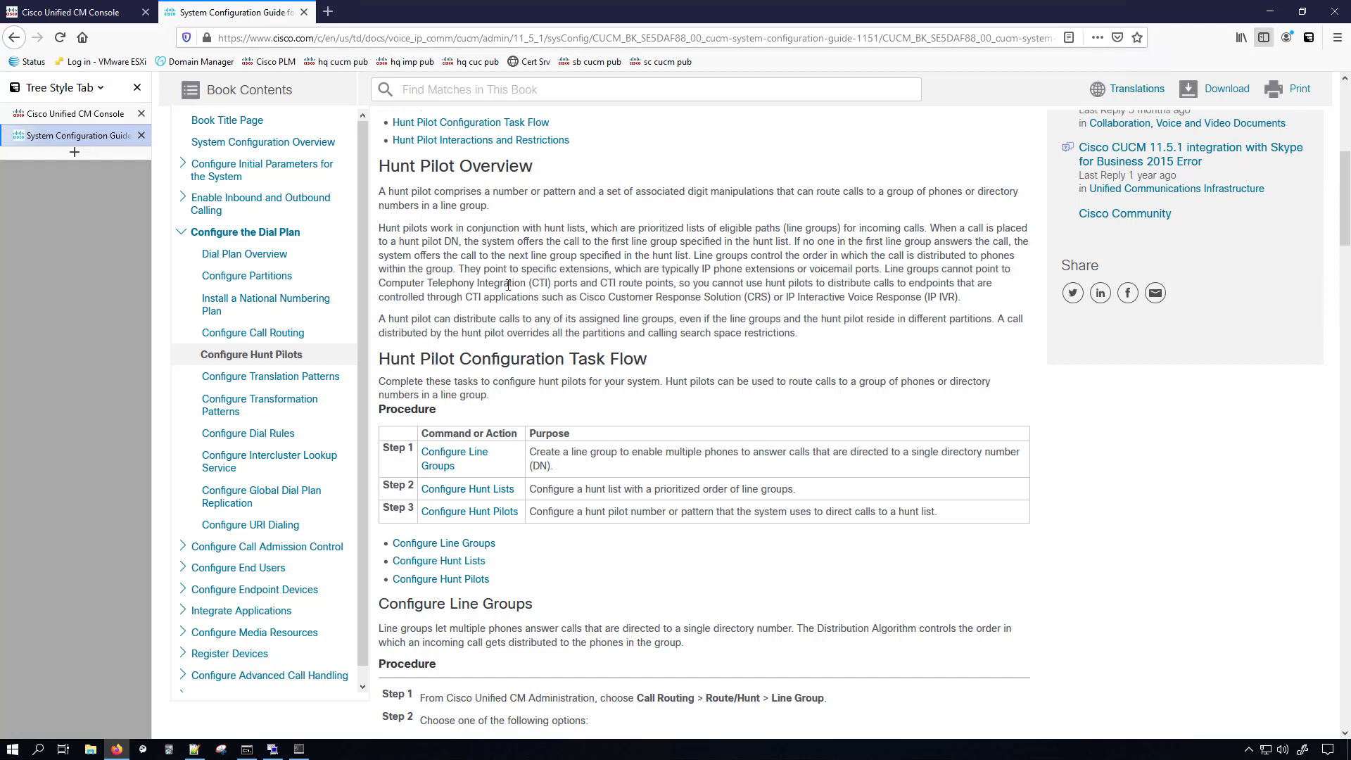
pyautogui.moveTo(904, 269); pyautogui.dragTo(676, 284)
pyautogui.click(670, 289)
pyautogui.moveTo(1345, 198); pyautogui.dragTo(1344, 612)
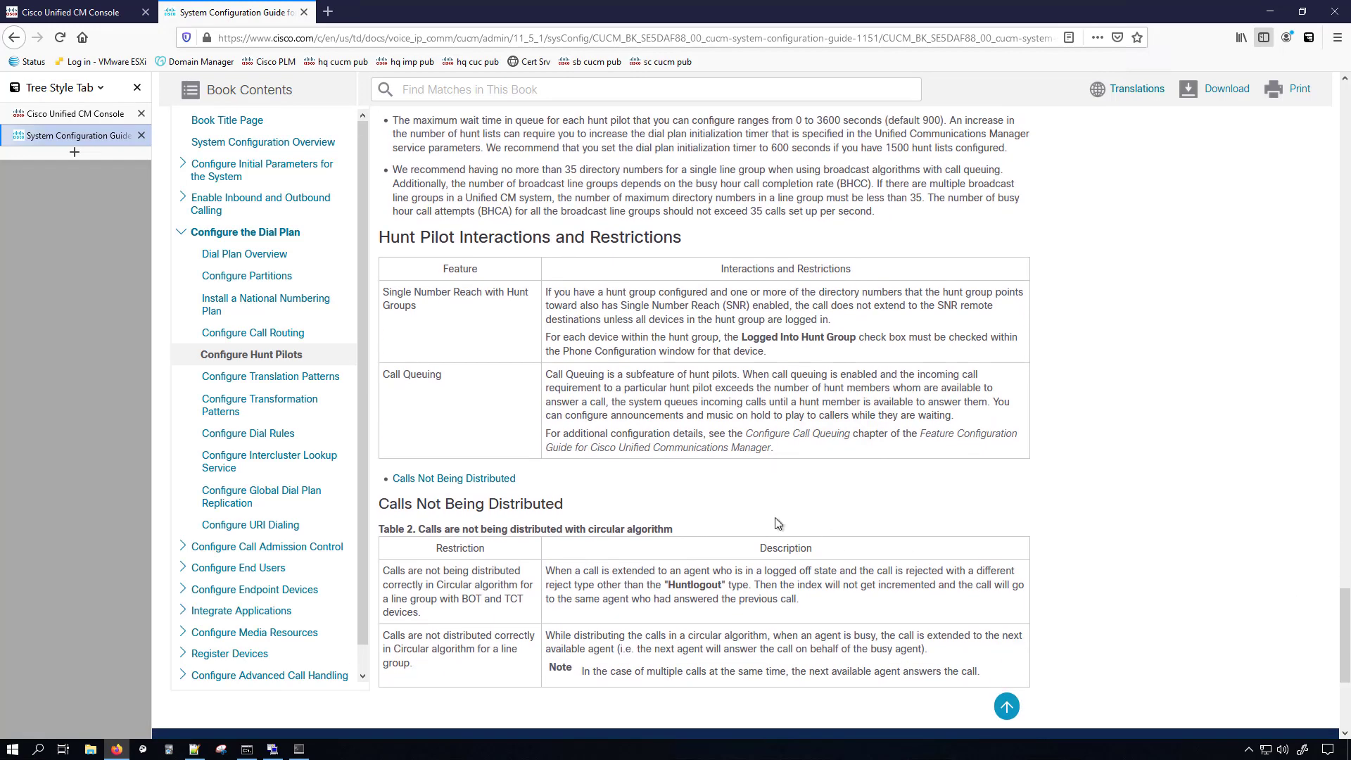
pyautogui.moveTo(415, 292); pyautogui.dragTo(504, 315)
pyautogui.moveTo(479, 377); pyautogui.dragTo(377, 386)
pyautogui.scroll(-3, 488, 528)
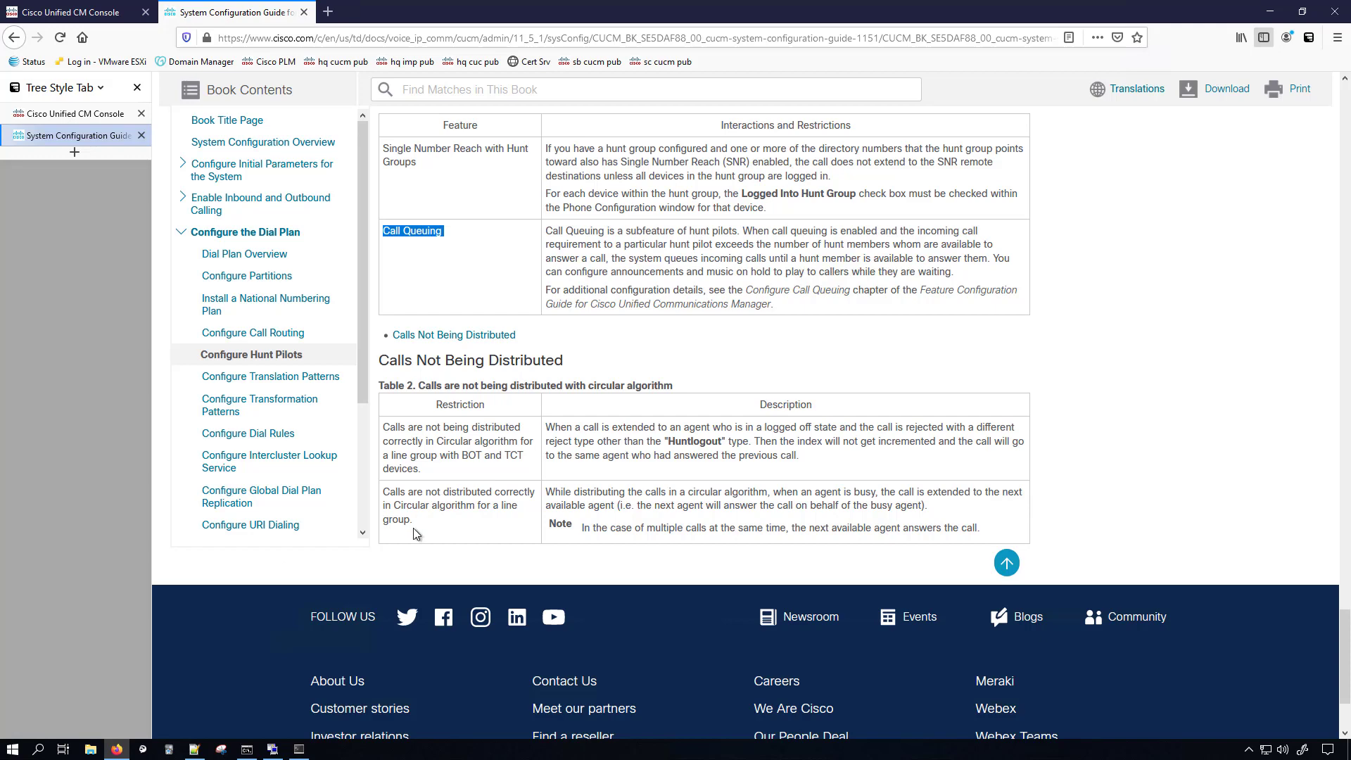
# From the CM console, list the existing line groups via Call Routing > Route/Hunt > Line Group, then start a new one.
pyautogui.click(105, 116)
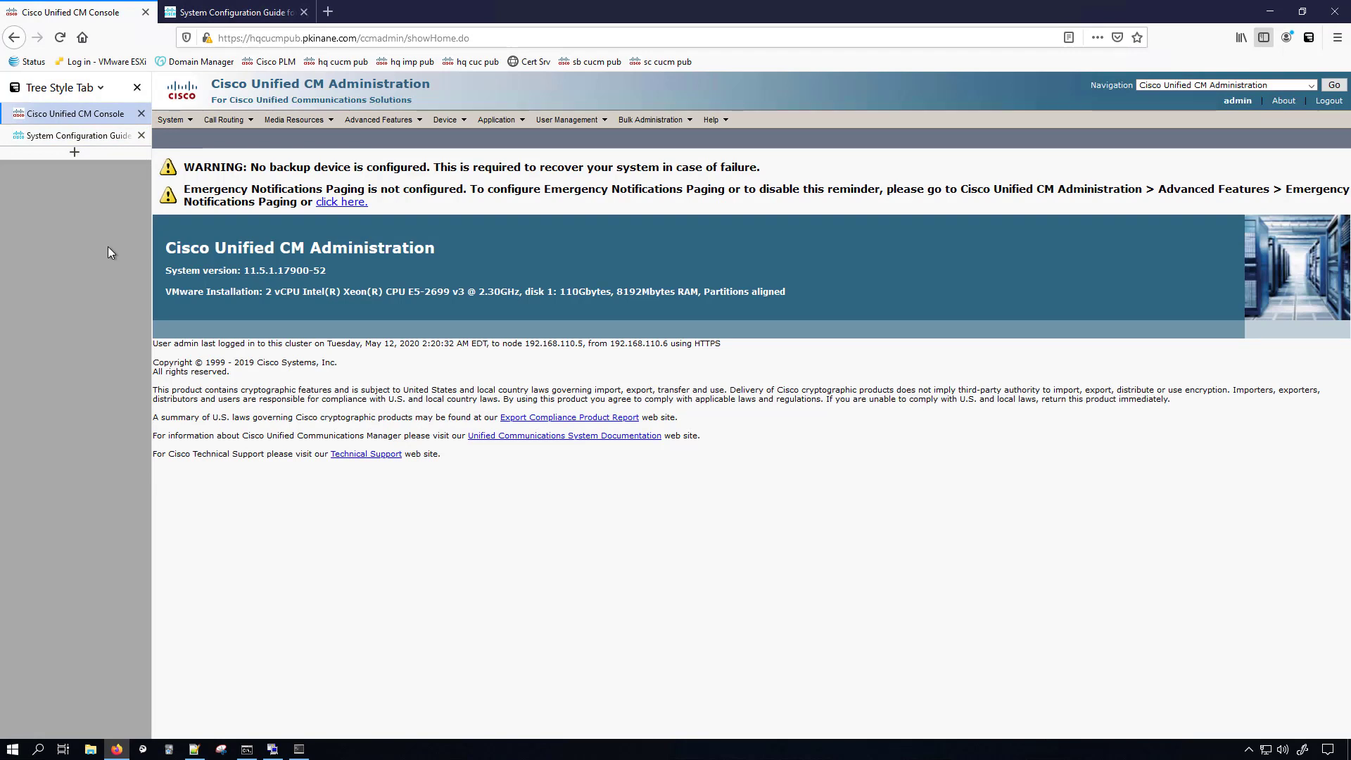
pyautogui.click(237, 127)
pyautogui.moveTo(274, 188)
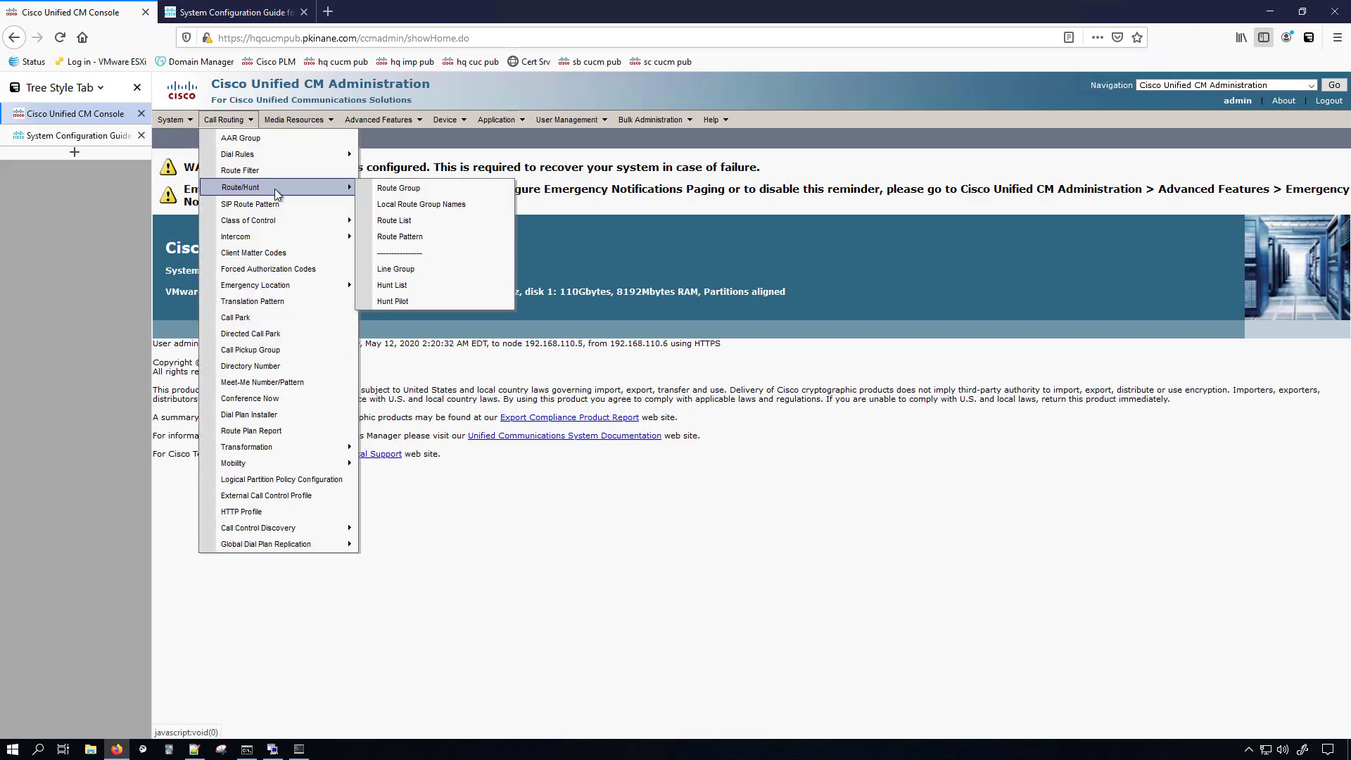
pyautogui.click(406, 273)
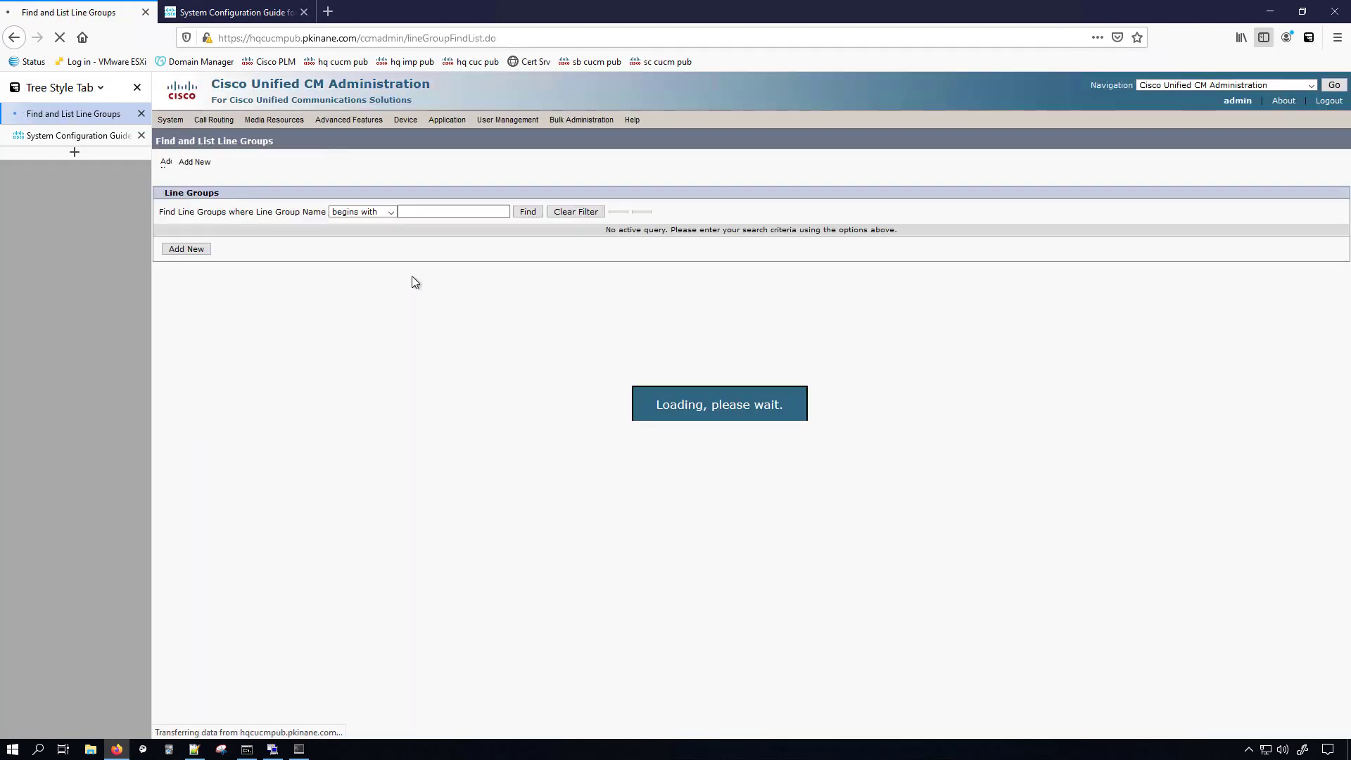
pyautogui.click(527, 213)
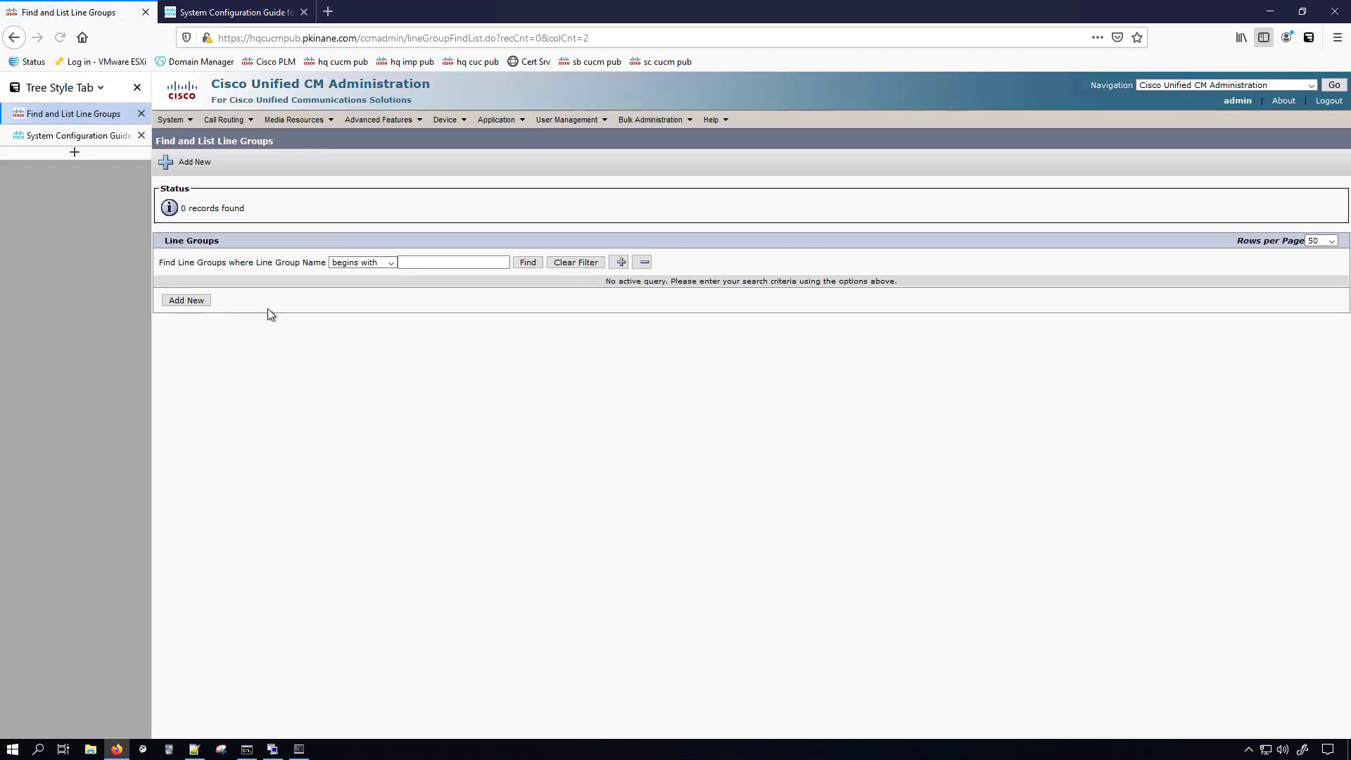
pyautogui.click(208, 302)
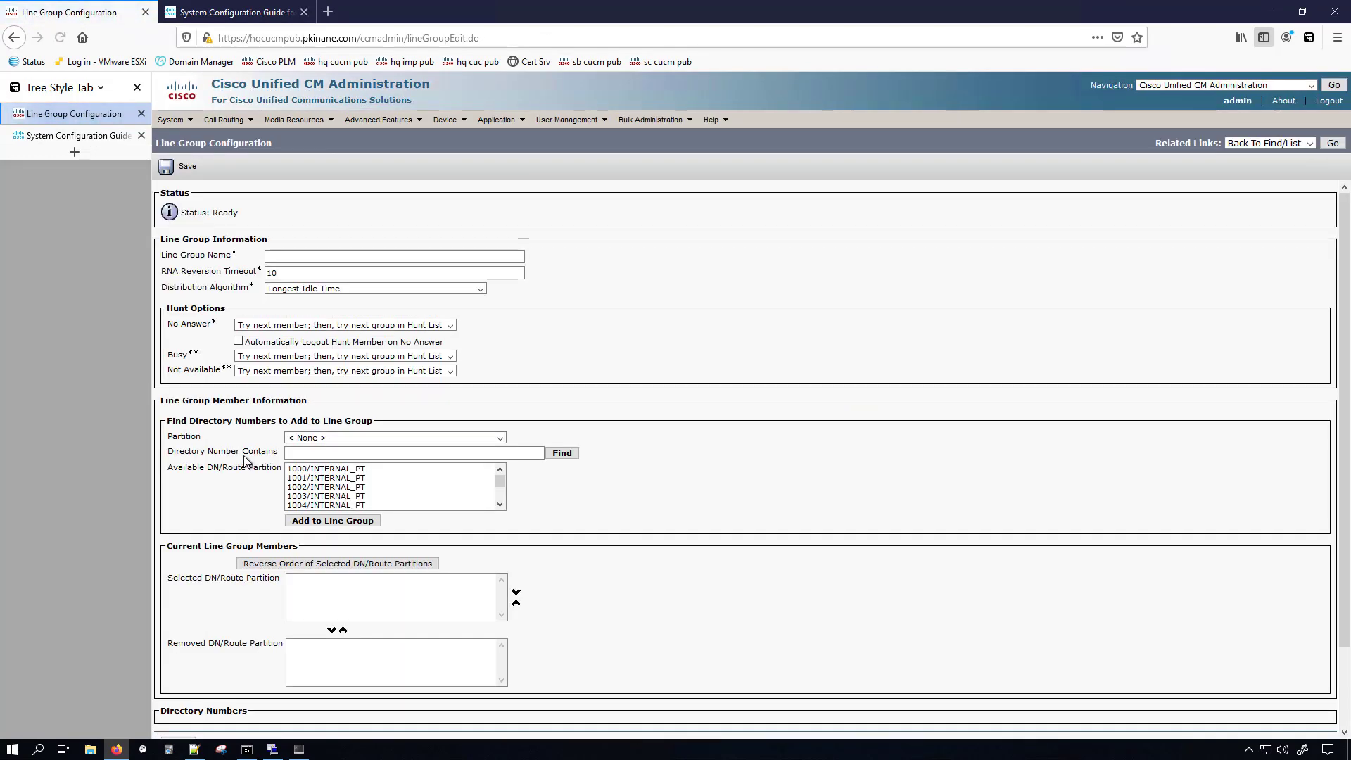
# Enter SJ_LG as the line group name.
pyautogui.click(326, 257)
pyautogui.write('SJ')
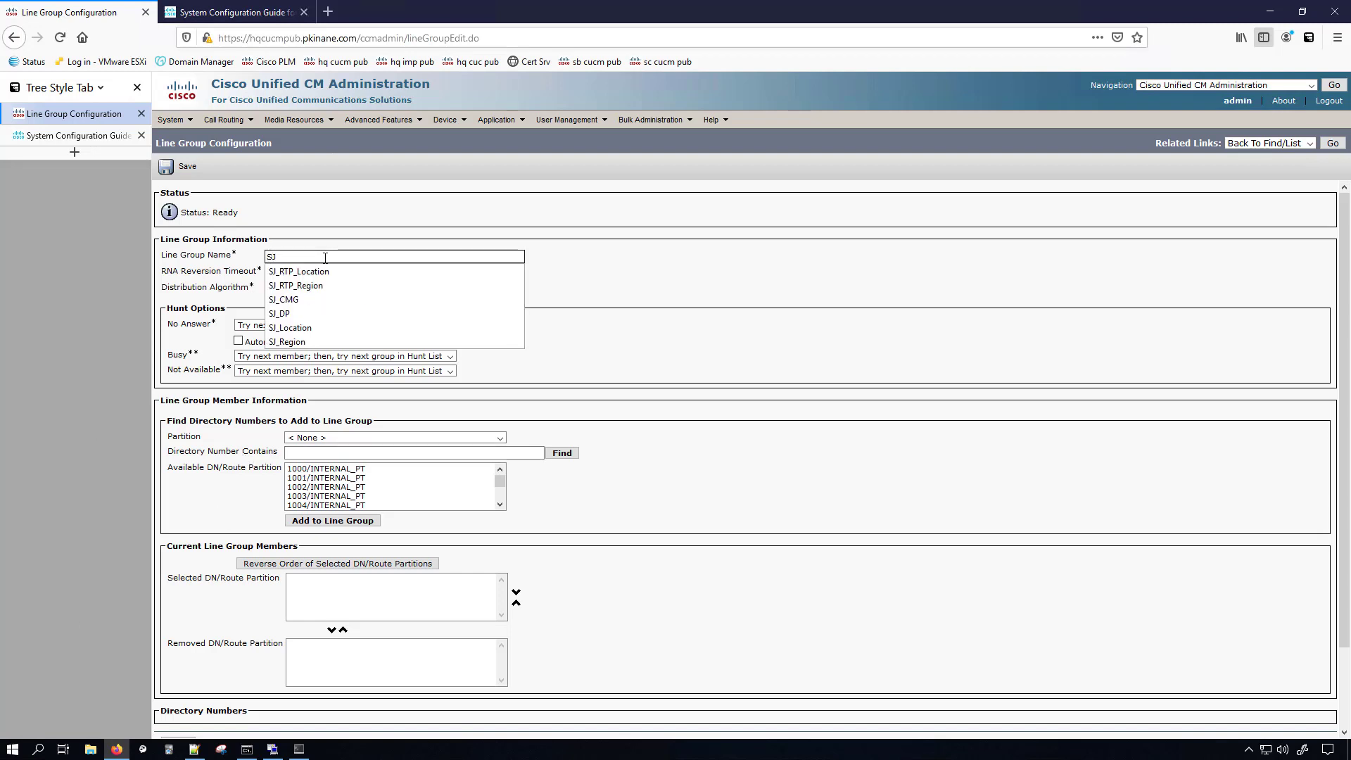
pyautogui.write('_LG')
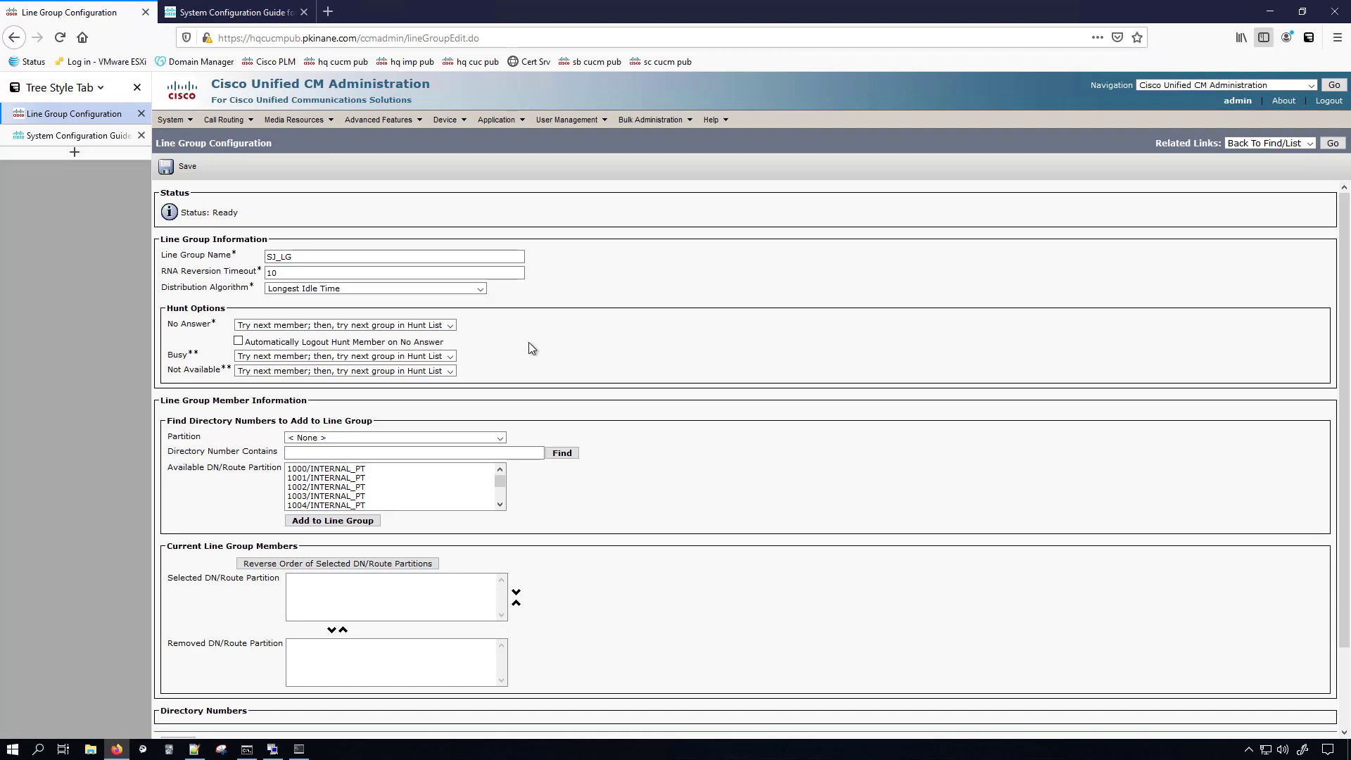
pyautogui.moveTo(725, 121)
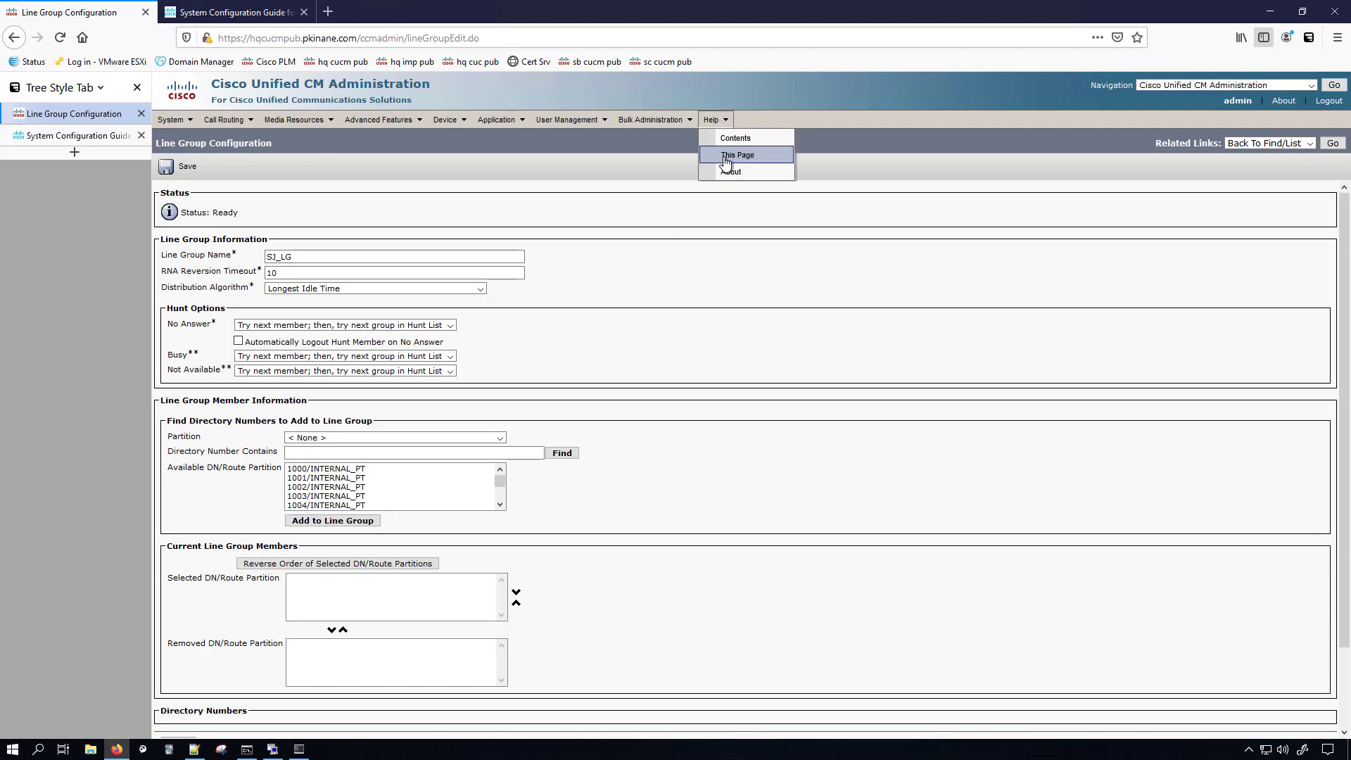
pyautogui.click(726, 155)
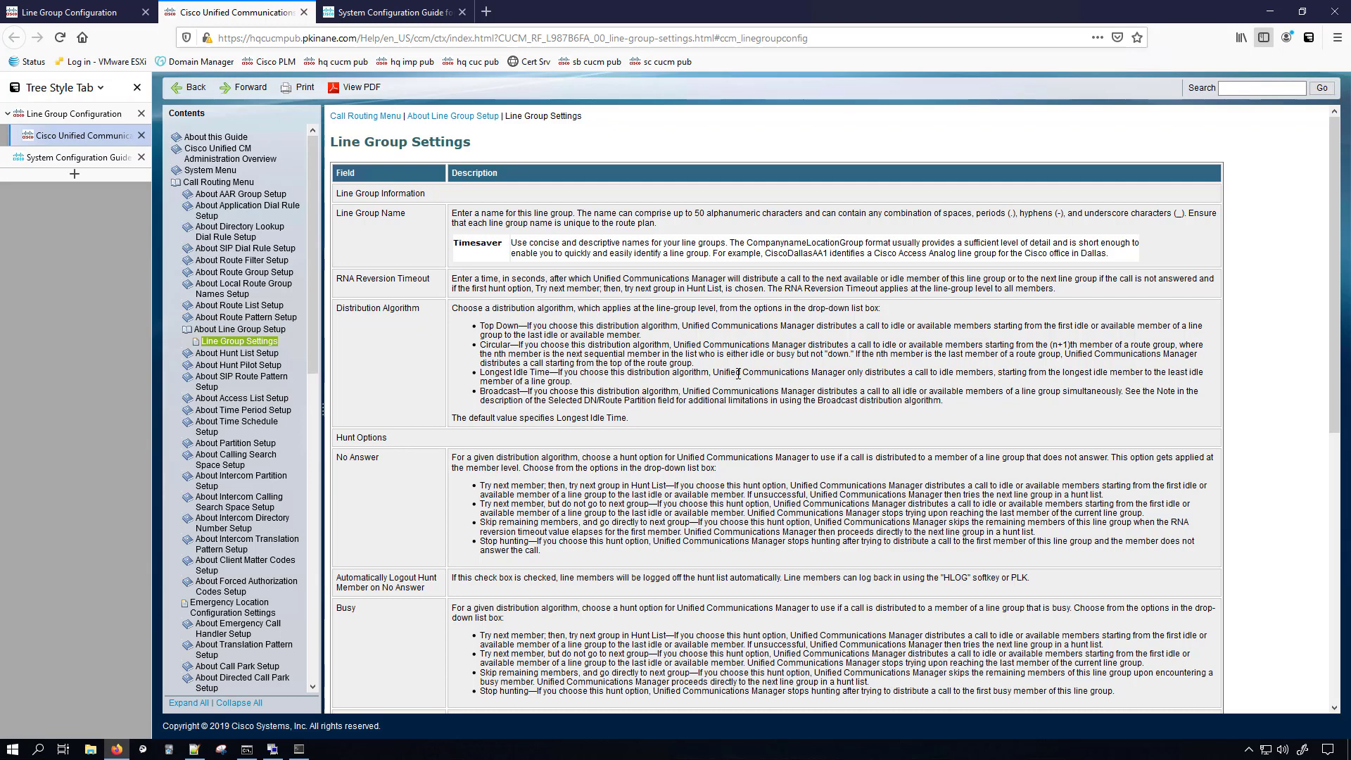
pyautogui.tripleClick(340, 279)
pyautogui.click(599, 282)
pyautogui.moveTo(516, 278); pyautogui.dragTo(542, 276)
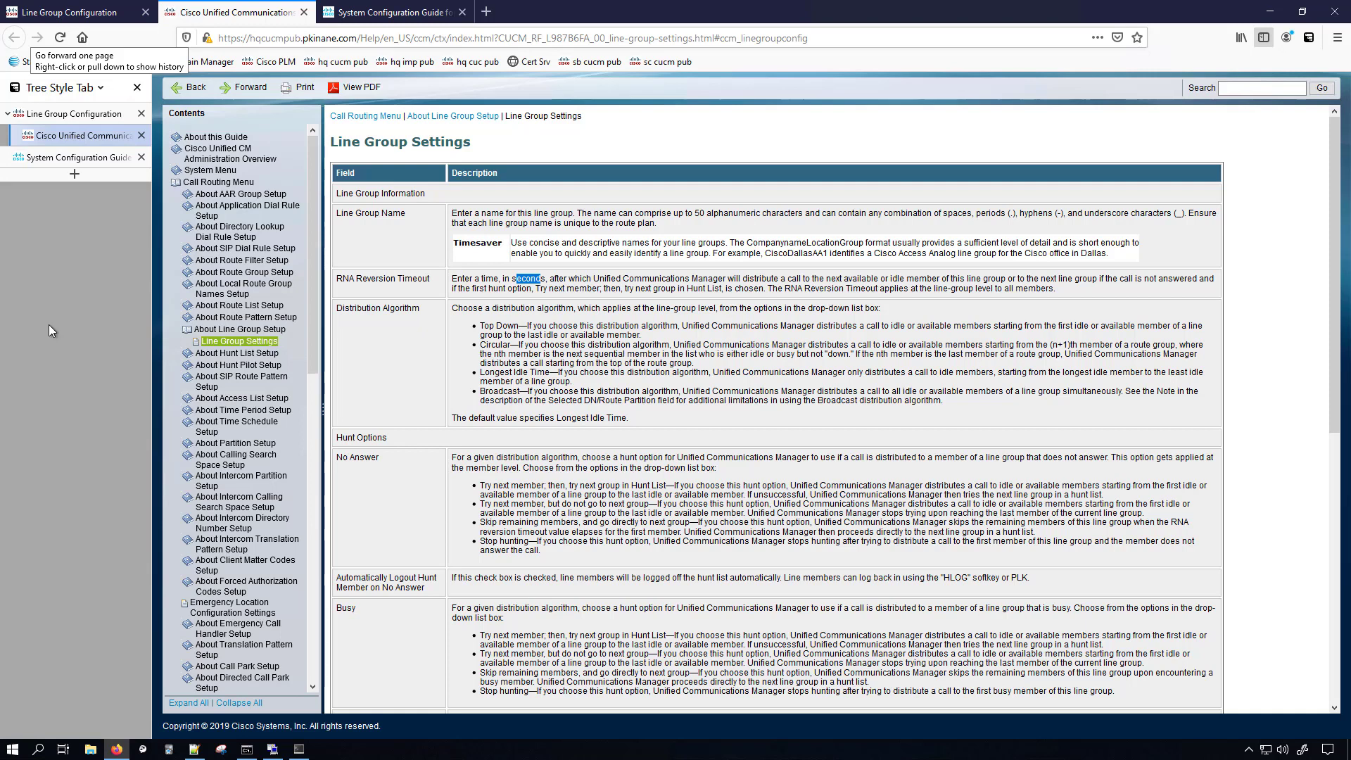
pyautogui.click(142, 135)
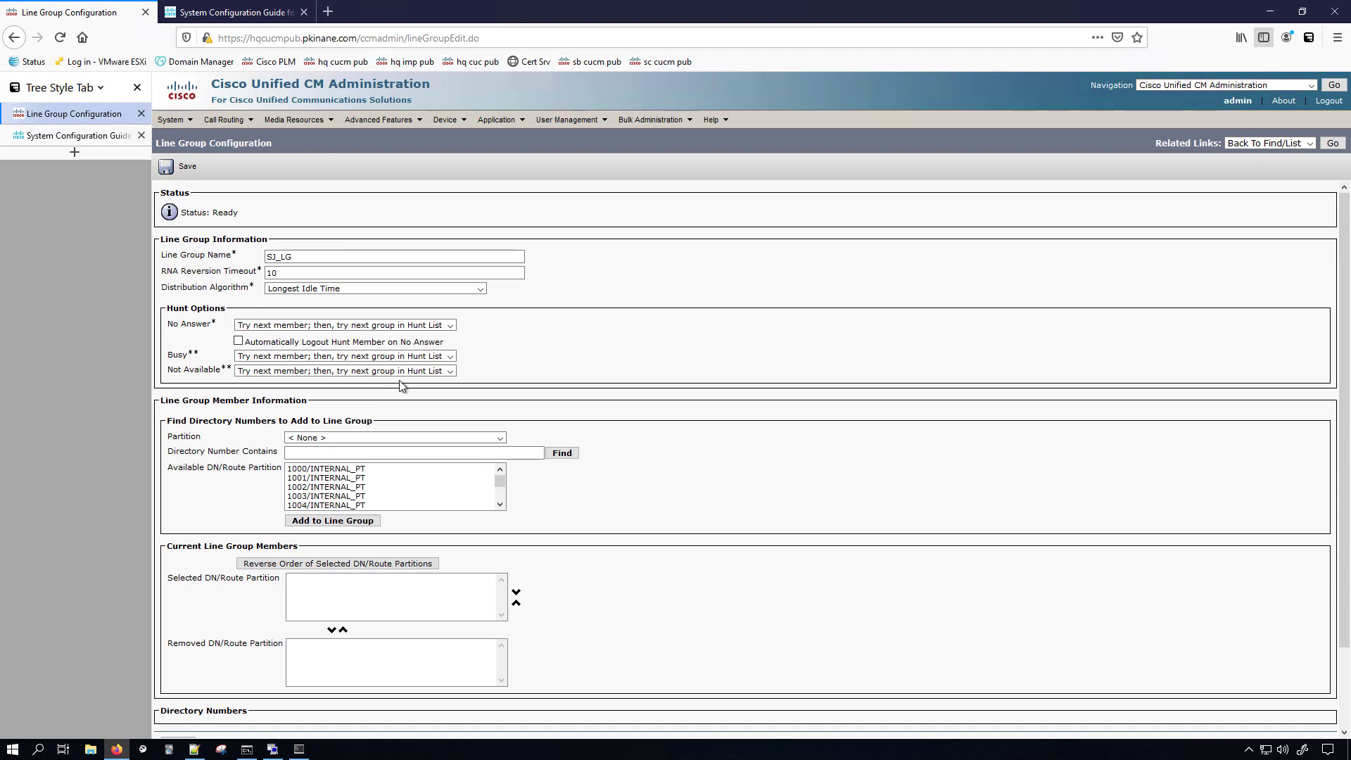
pyautogui.moveTo(161, 287); pyautogui.dragTo(315, 300)
pyautogui.click(669, 368)
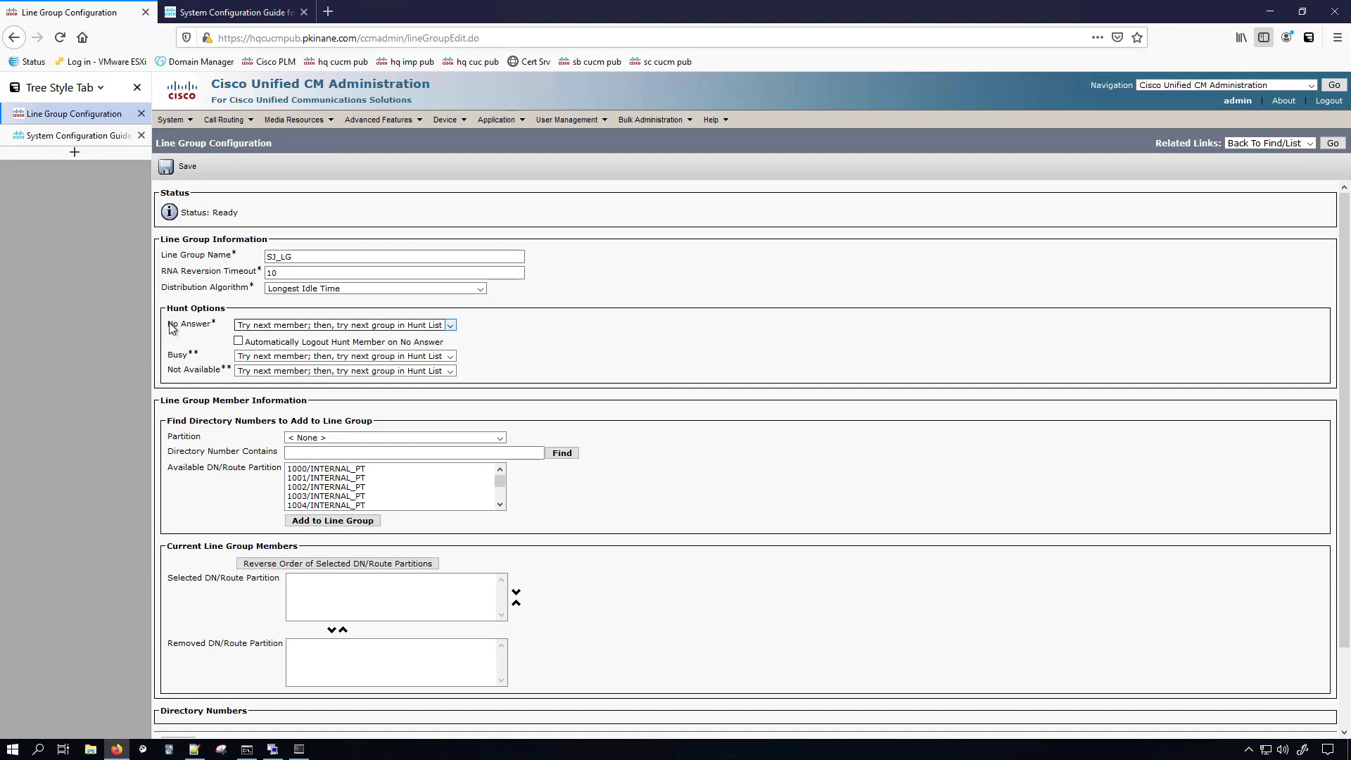
pyautogui.moveTo(179, 326); pyautogui.dragTo(243, 326)
pyautogui.click(433, 330)
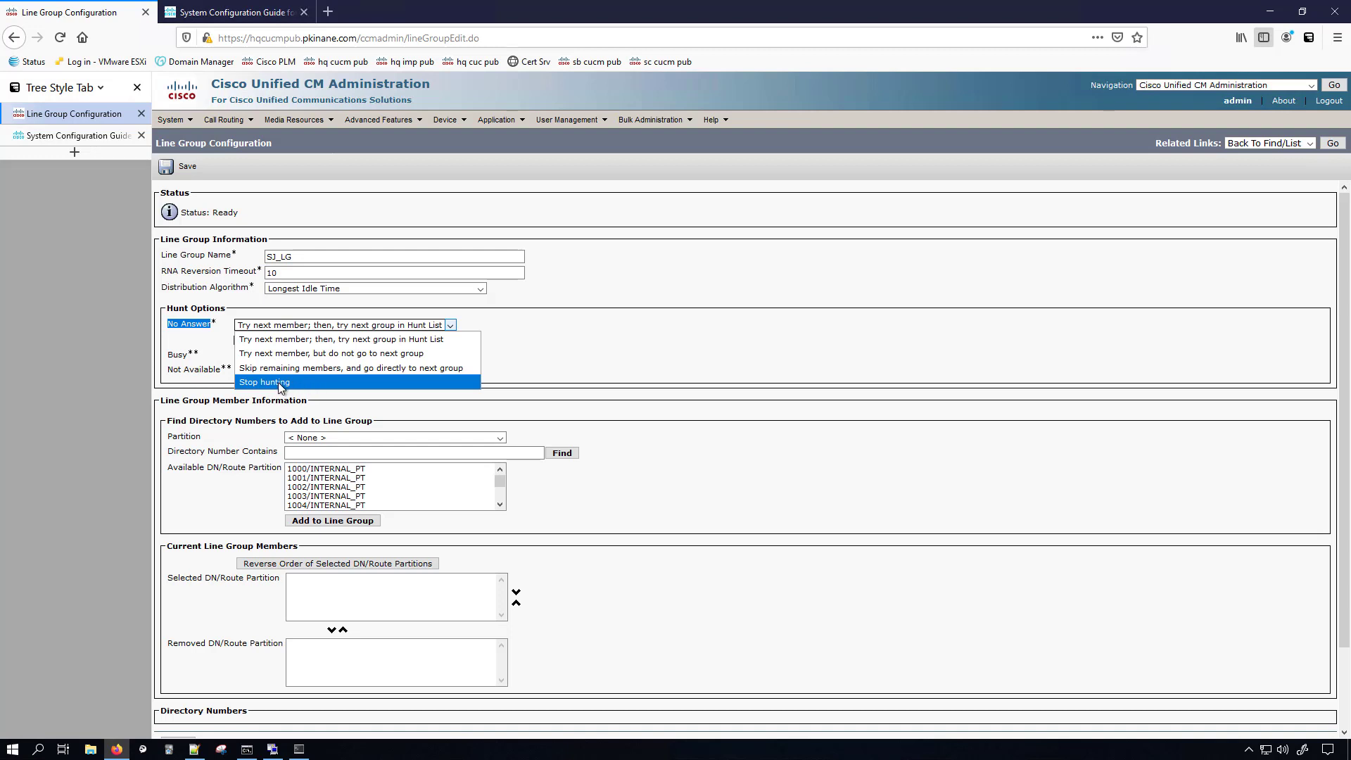
pyautogui.click(680, 324)
pyautogui.click(680, 325)
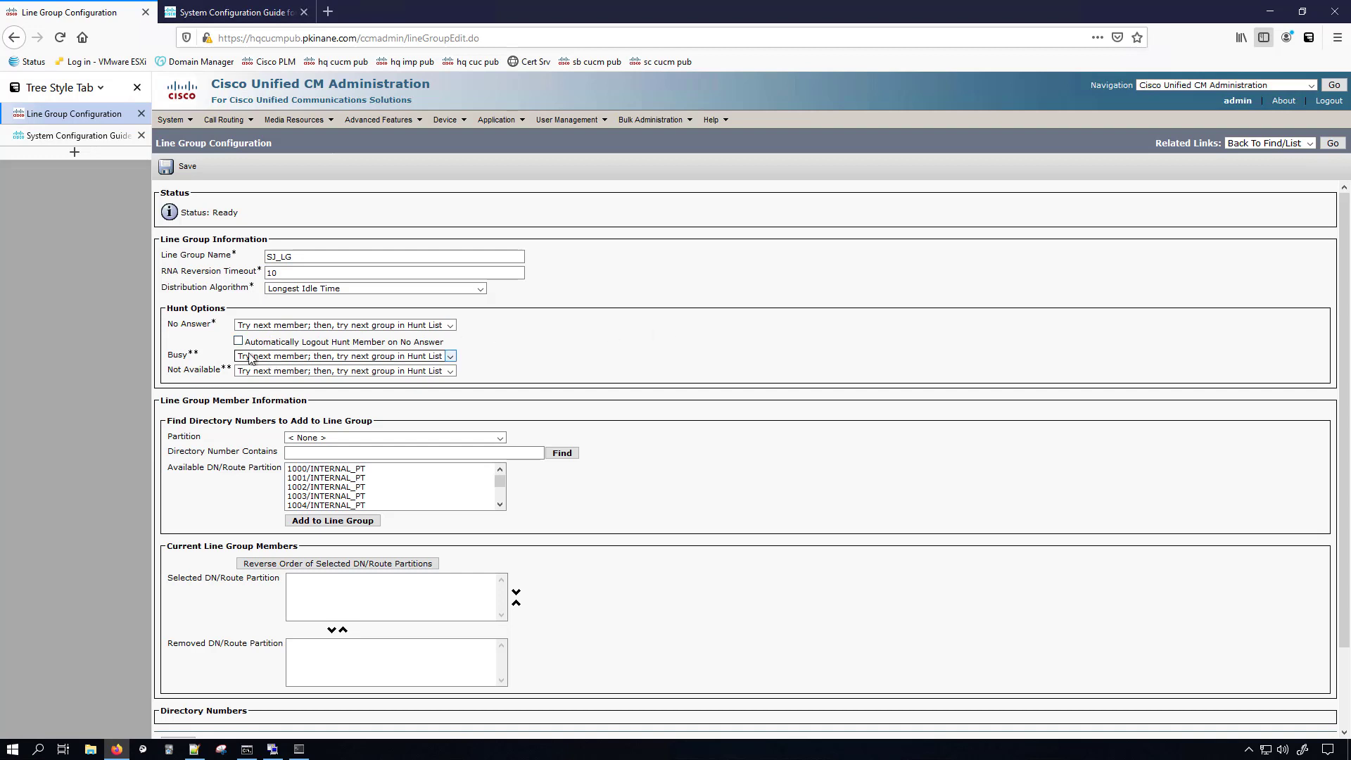
pyautogui.click(285, 358)
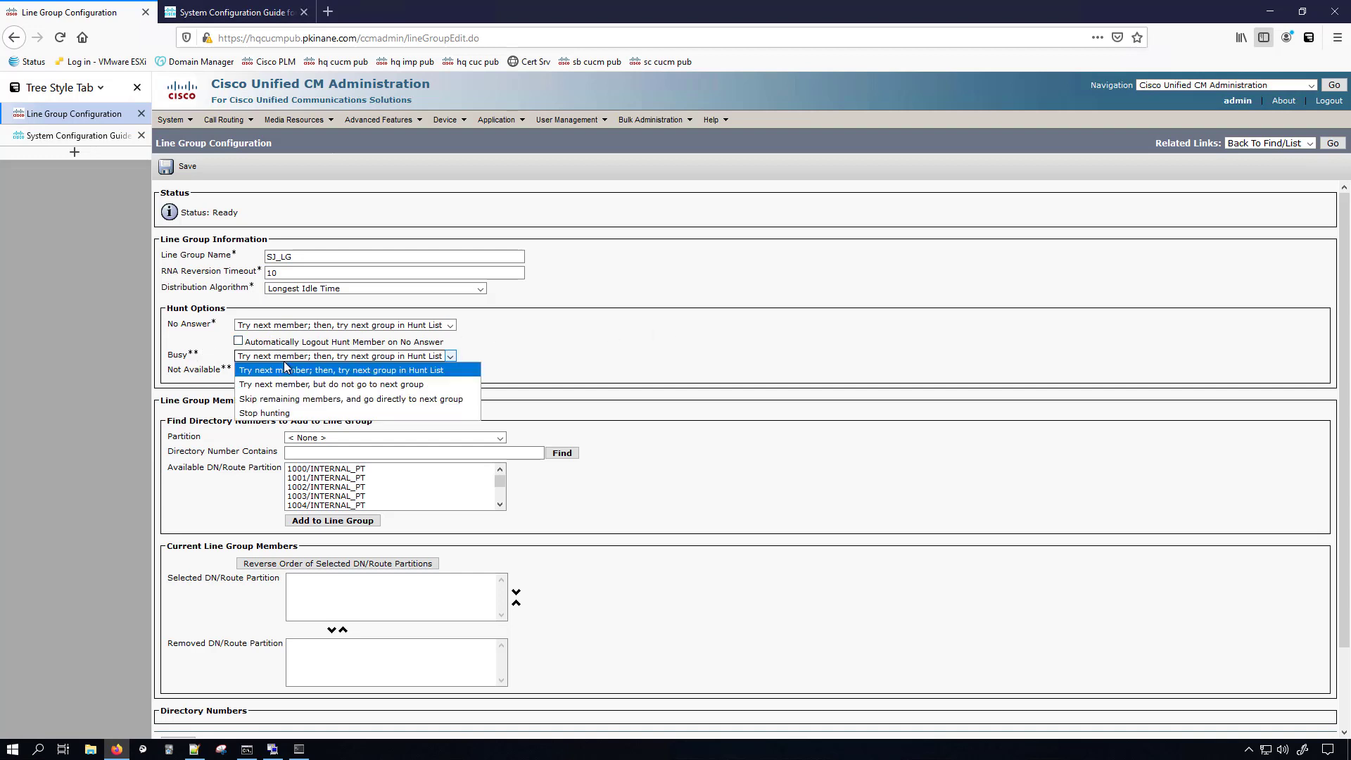
pyautogui.click(285, 370)
pyautogui.click(275, 372)
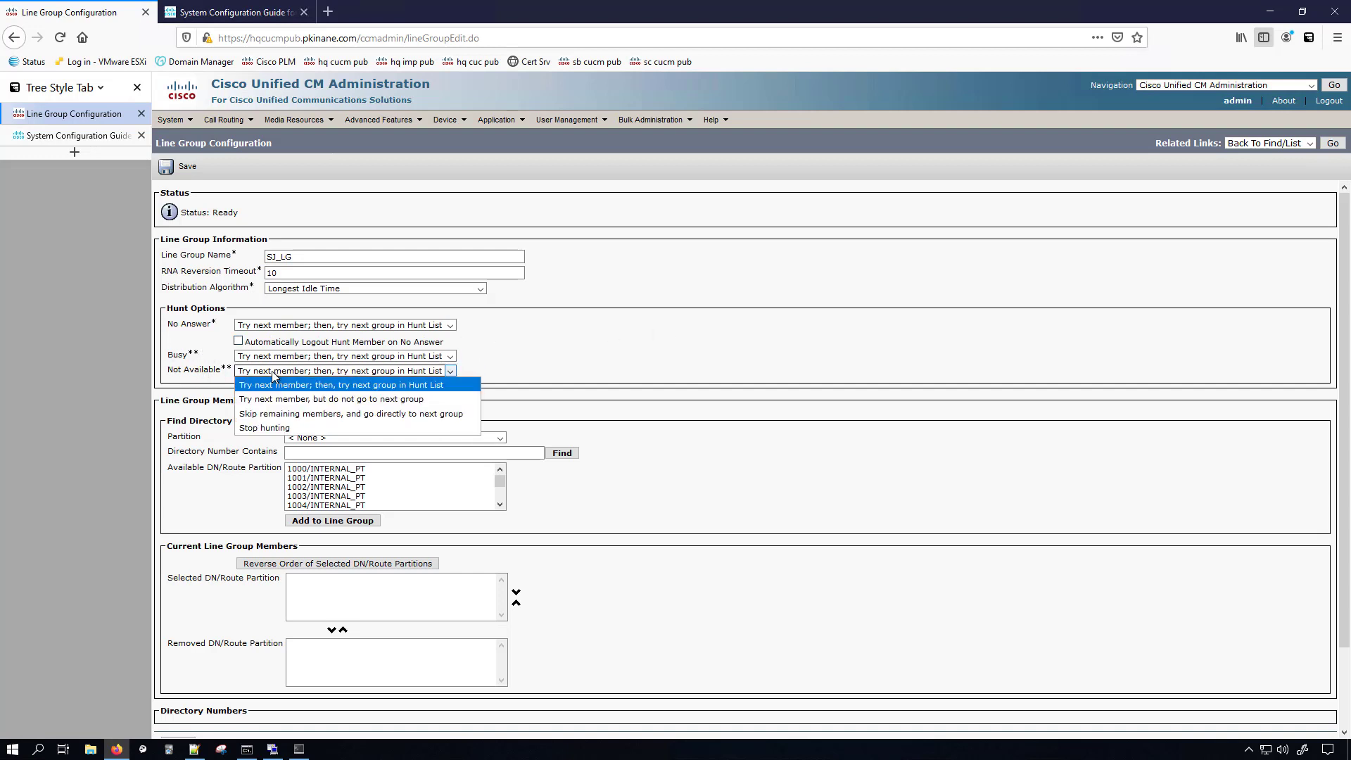
pyautogui.click(589, 338)
pyautogui.scroll(-2, 633, 345)
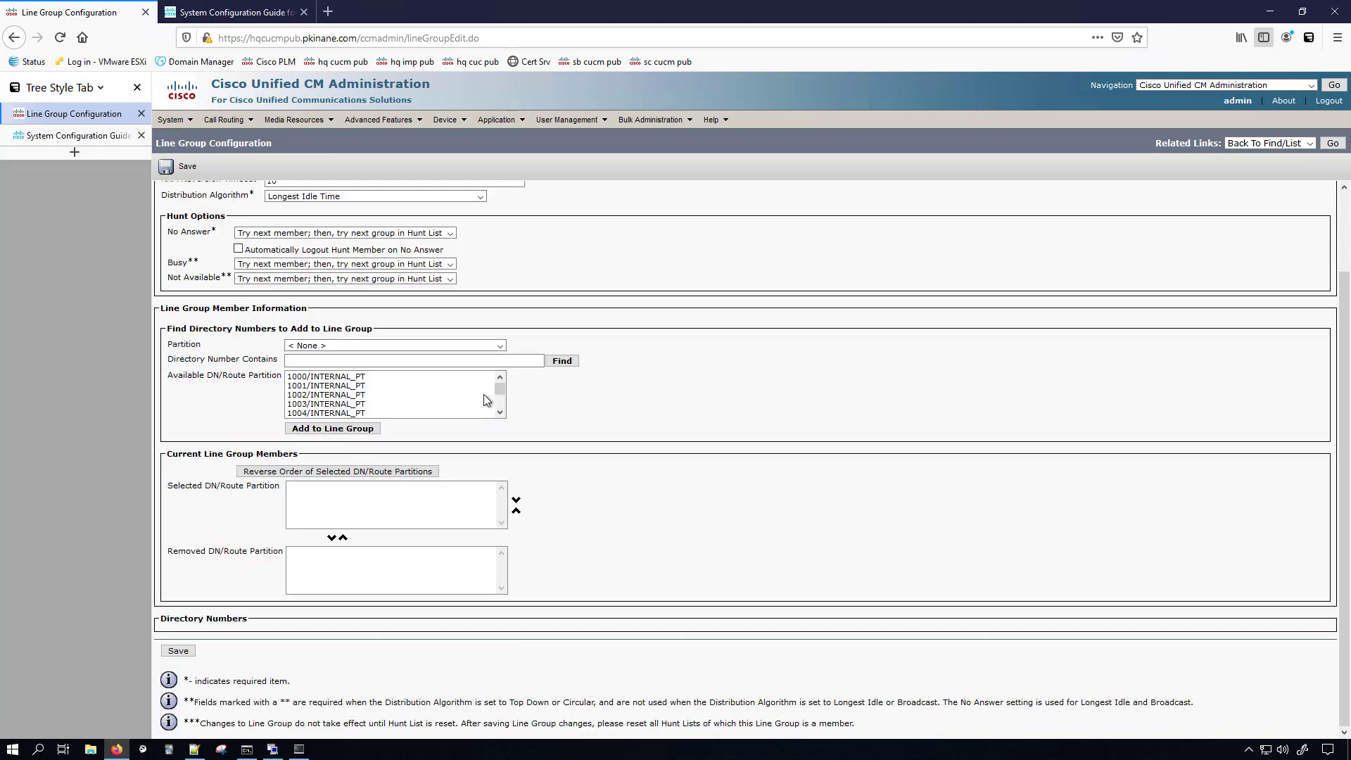
# Add directory numbers 1000–1009 from INTERNAL_PT as line group members.
pyautogui.click(309, 378)
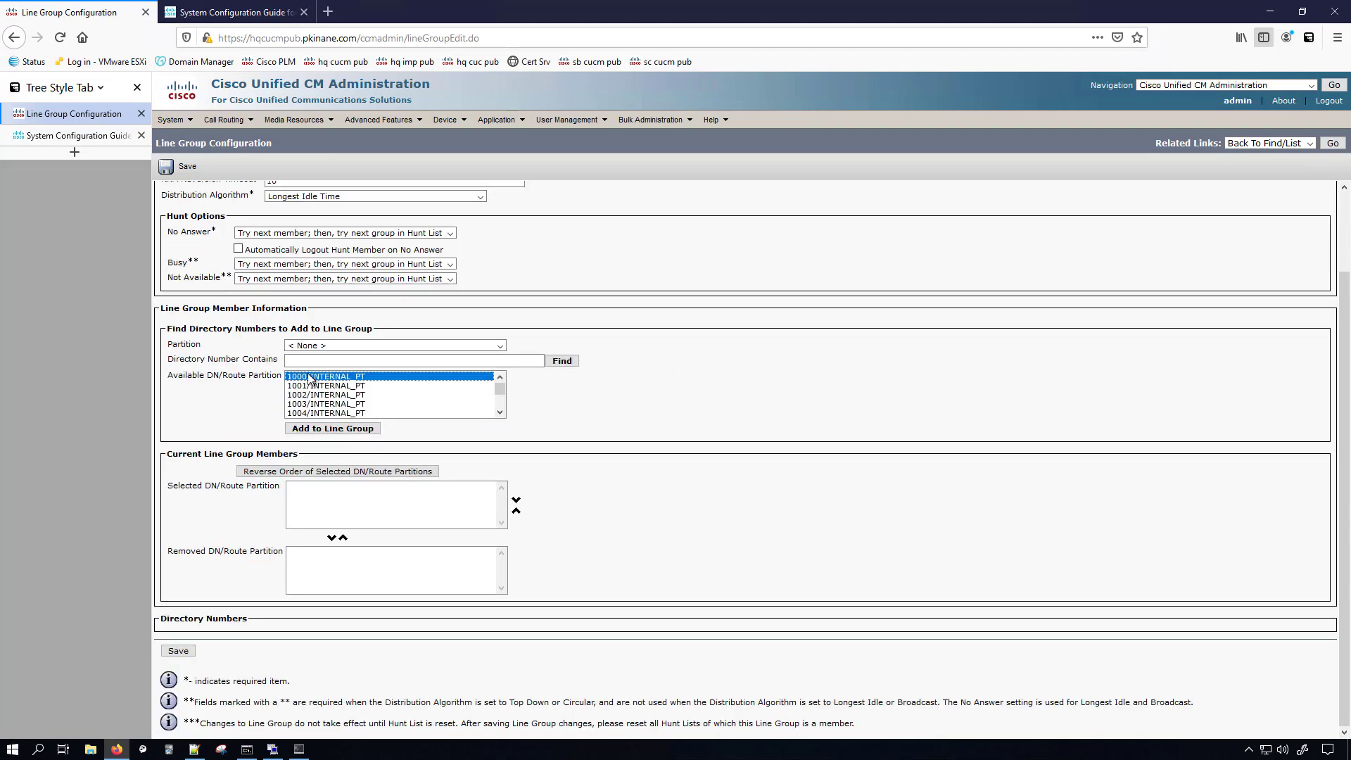
pyautogui.keyDown('shift'); pyautogui.click(310, 405); pyautogui.keyUp('shift')
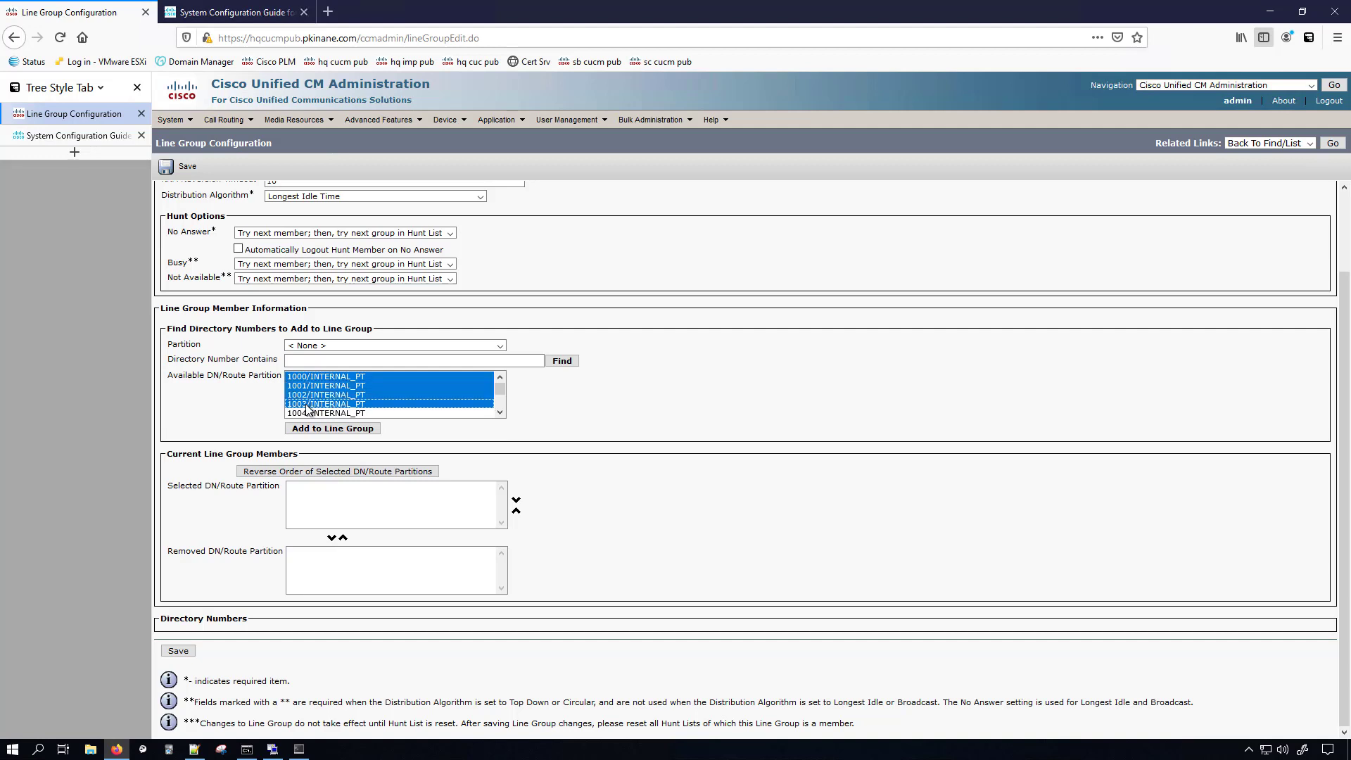
pyautogui.click(502, 414)
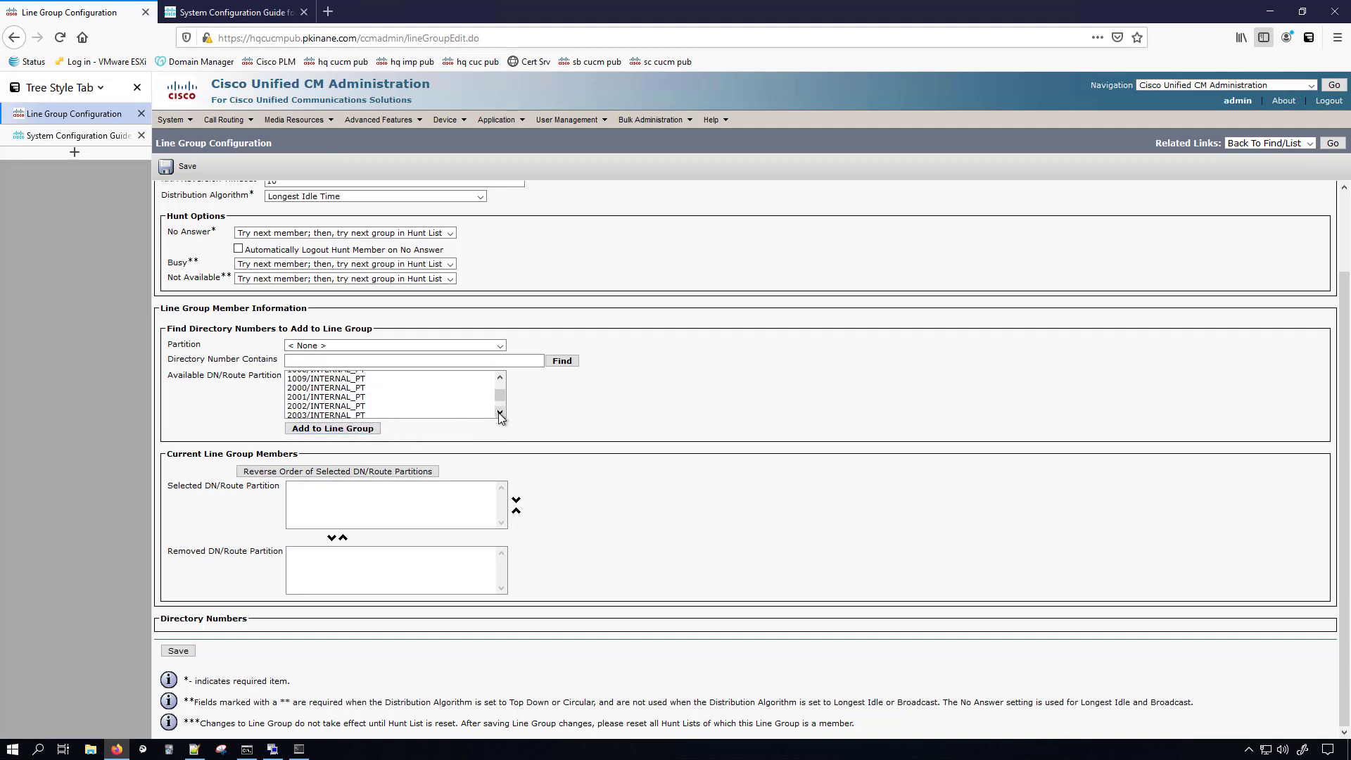
pyautogui.keyDown('shift'); pyautogui.click(362, 377); pyautogui.keyUp('shift')
pyautogui.scroll(2, 497, 392)
pyautogui.moveTo(500, 390); pyautogui.dragTo(500, 407)
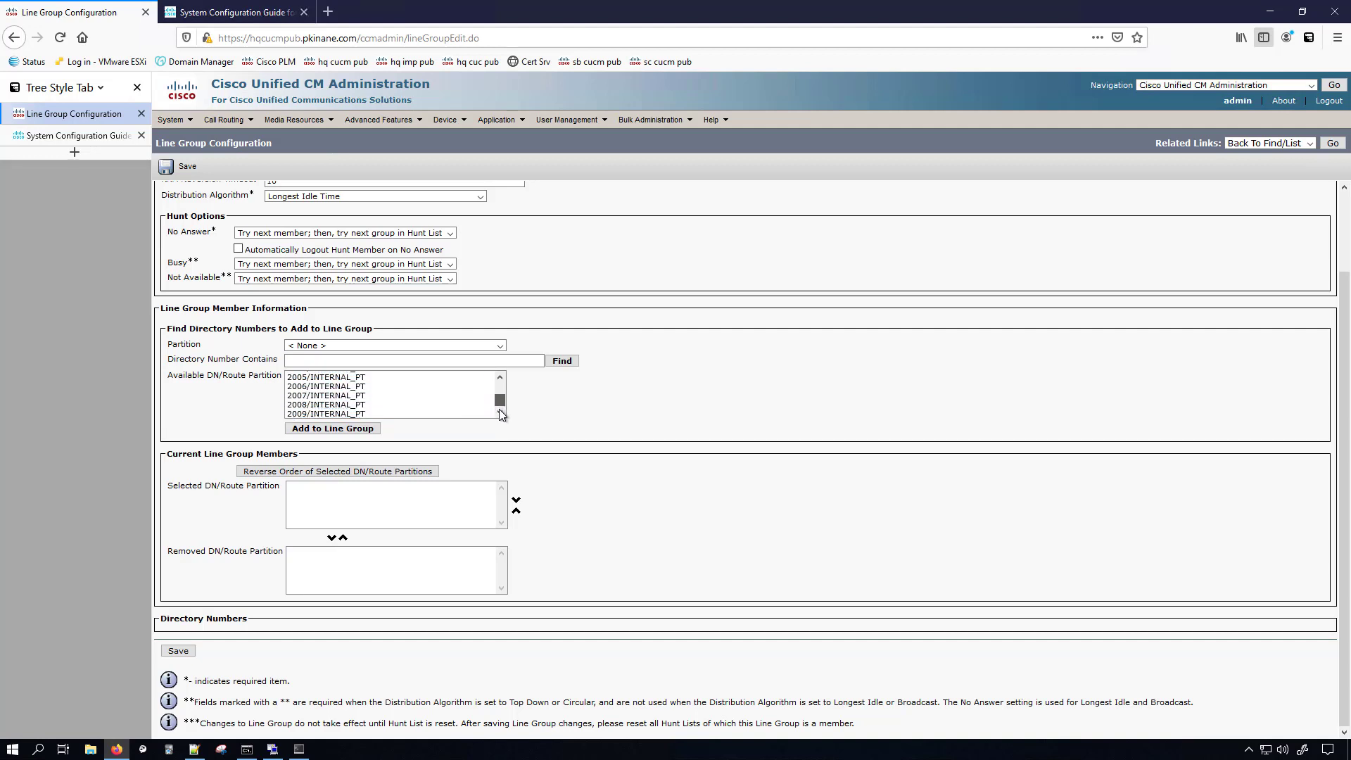
pyautogui.click(327, 431)
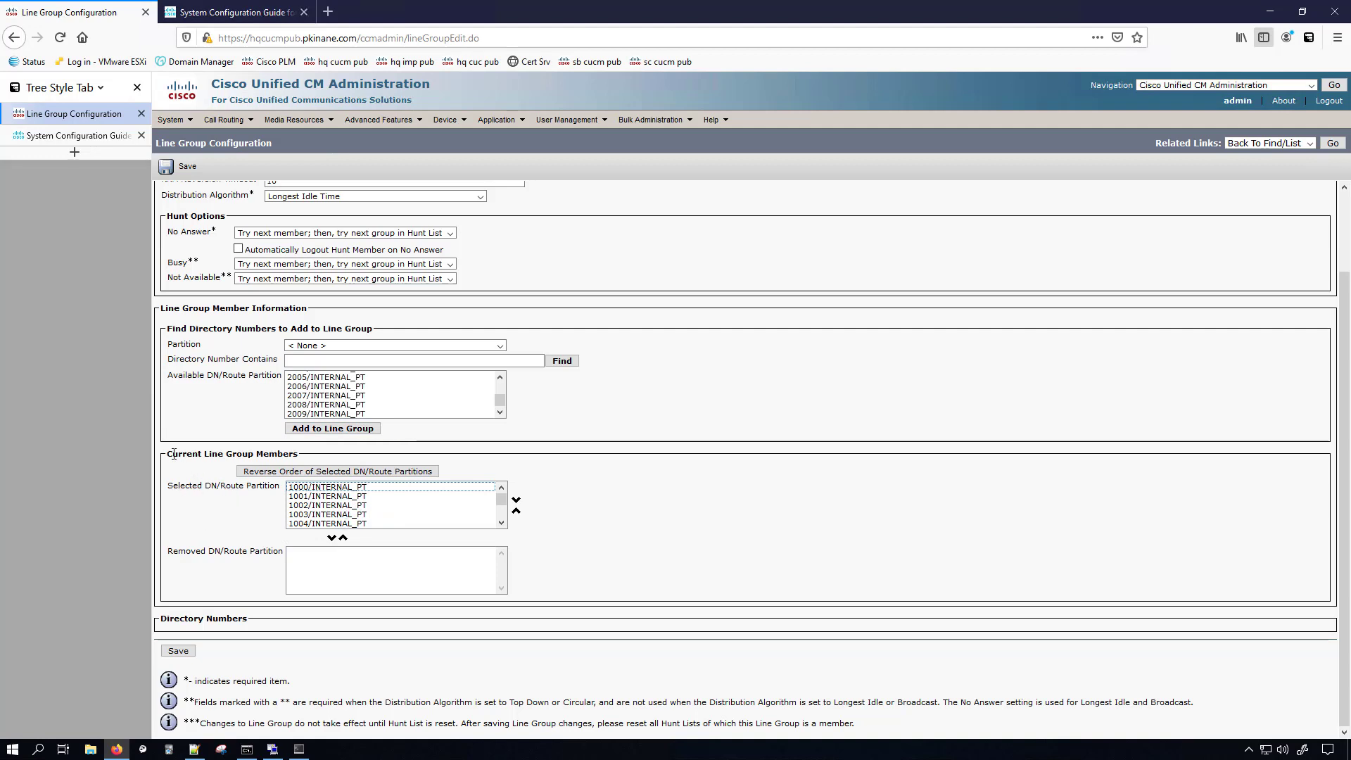
# Move 1004/INTERNAL_PT to the removed members and then restore it.
pyautogui.moveTo(174, 454); pyautogui.dragTo(289, 455)
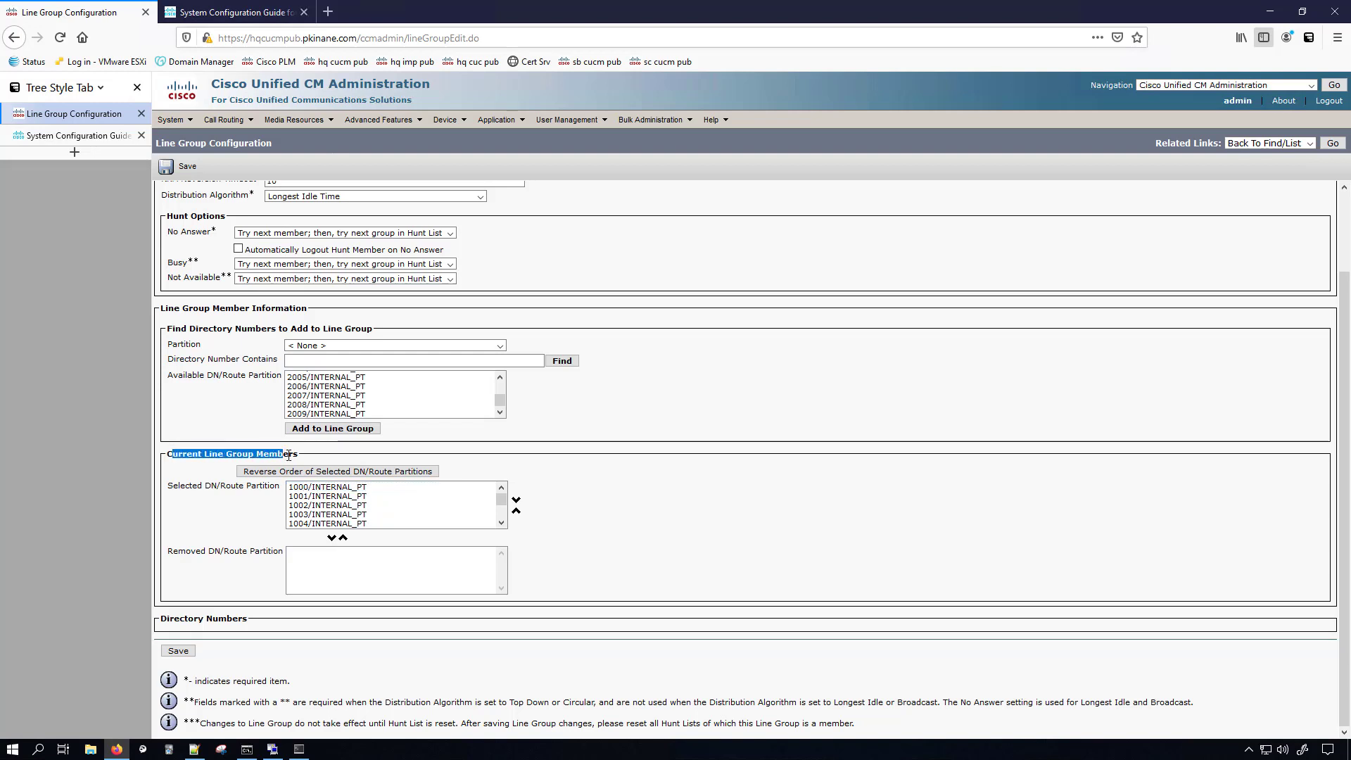
pyautogui.click(611, 535)
pyautogui.click(331, 524)
pyautogui.click(332, 537)
pyautogui.click(338, 552)
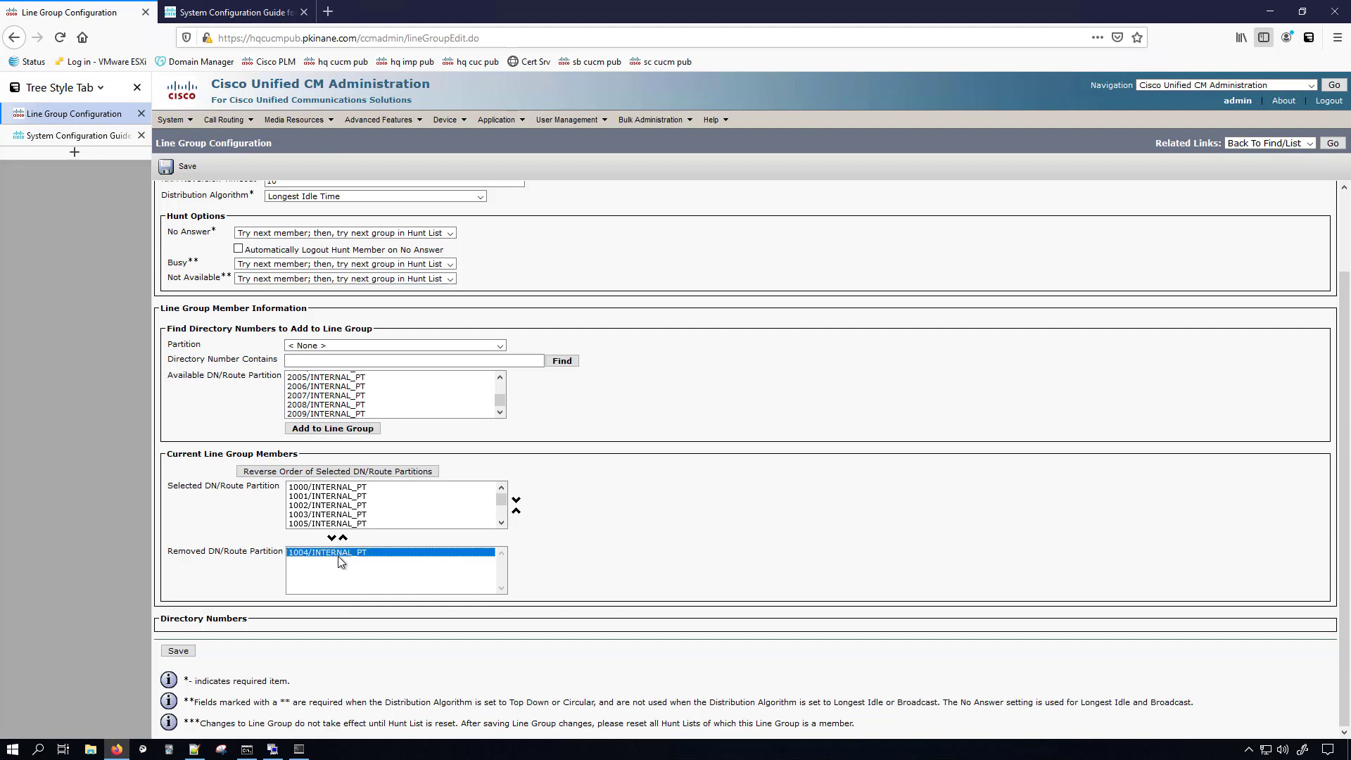
pyautogui.doubleClick(334, 553)
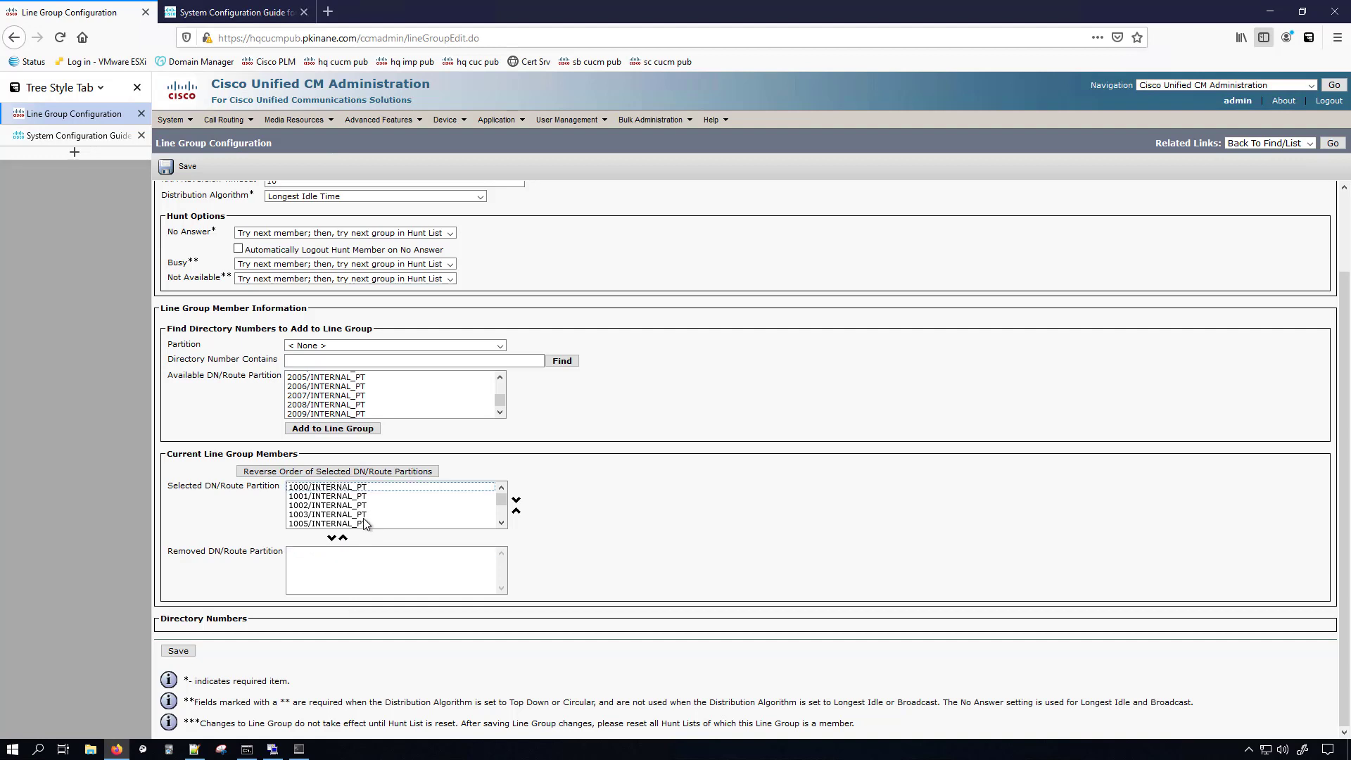
# Move 1004/INTERNAL_PT to the top of the member order and save SJ_LG.
pyautogui.scroll(-2, 363, 524)
pyautogui.click(338, 524)
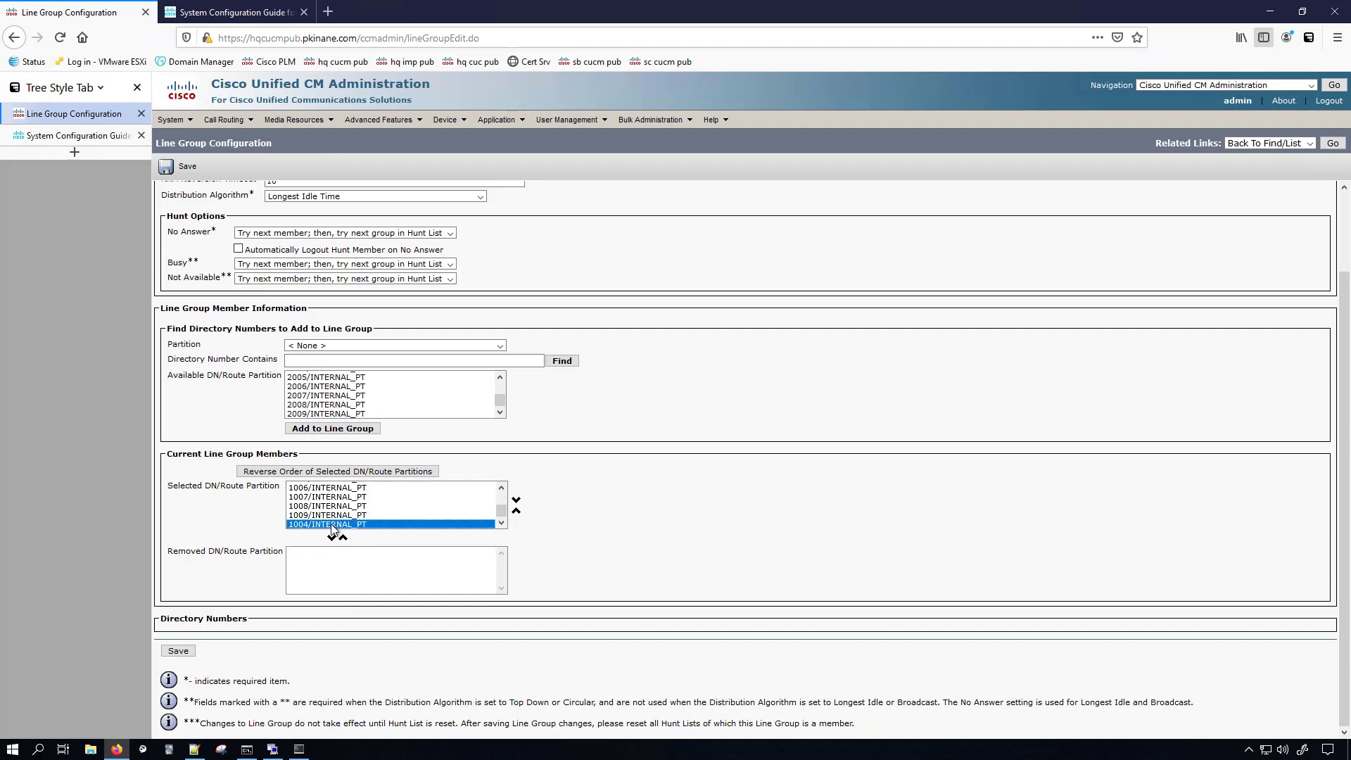
pyautogui.click(517, 511)
pyautogui.click(517, 511)
pyautogui.click(518, 511)
pyautogui.click(517, 511)
pyautogui.click(518, 511)
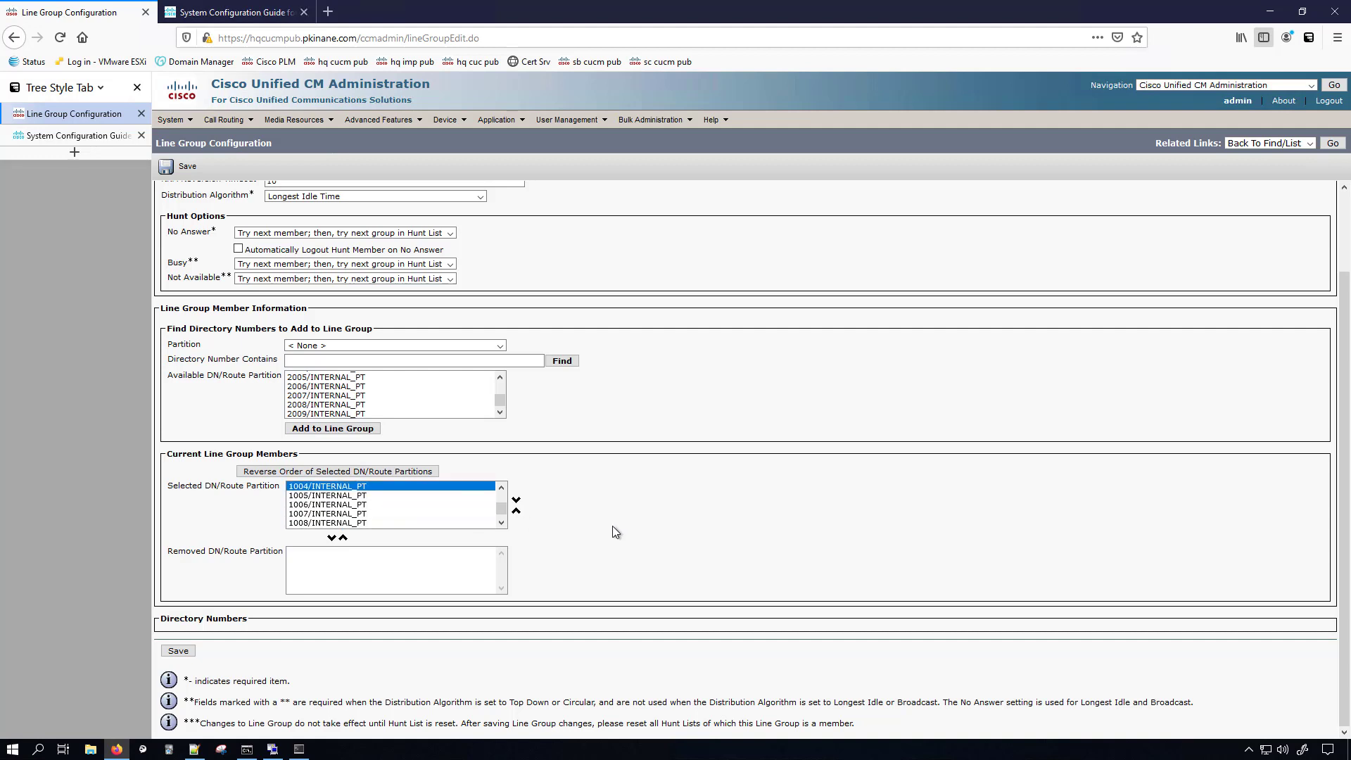
pyautogui.hotkey('alt', 'shift', 's')
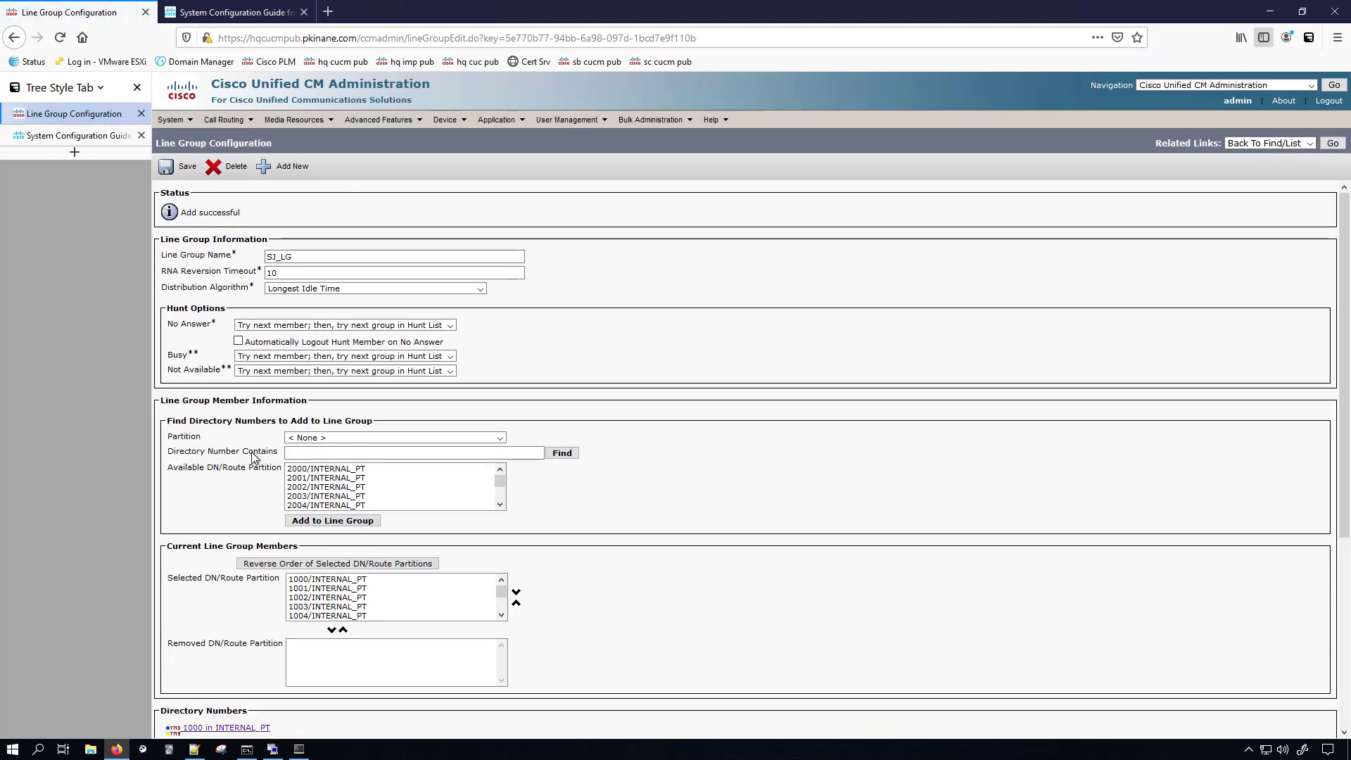
# Go to Call Routing > Route/Hunt > Hunt List and start a new hunt list.
pyautogui.click(282, 257)
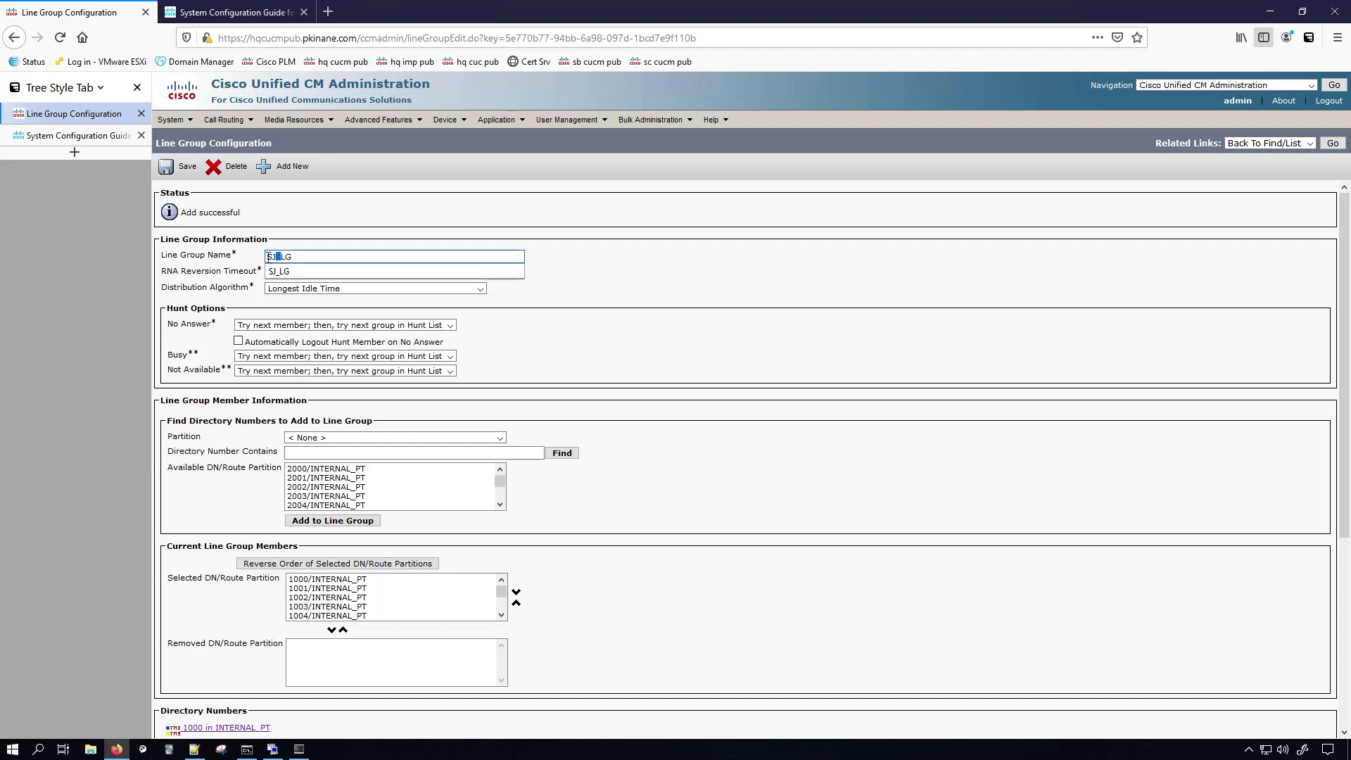
pyautogui.click(216, 127)
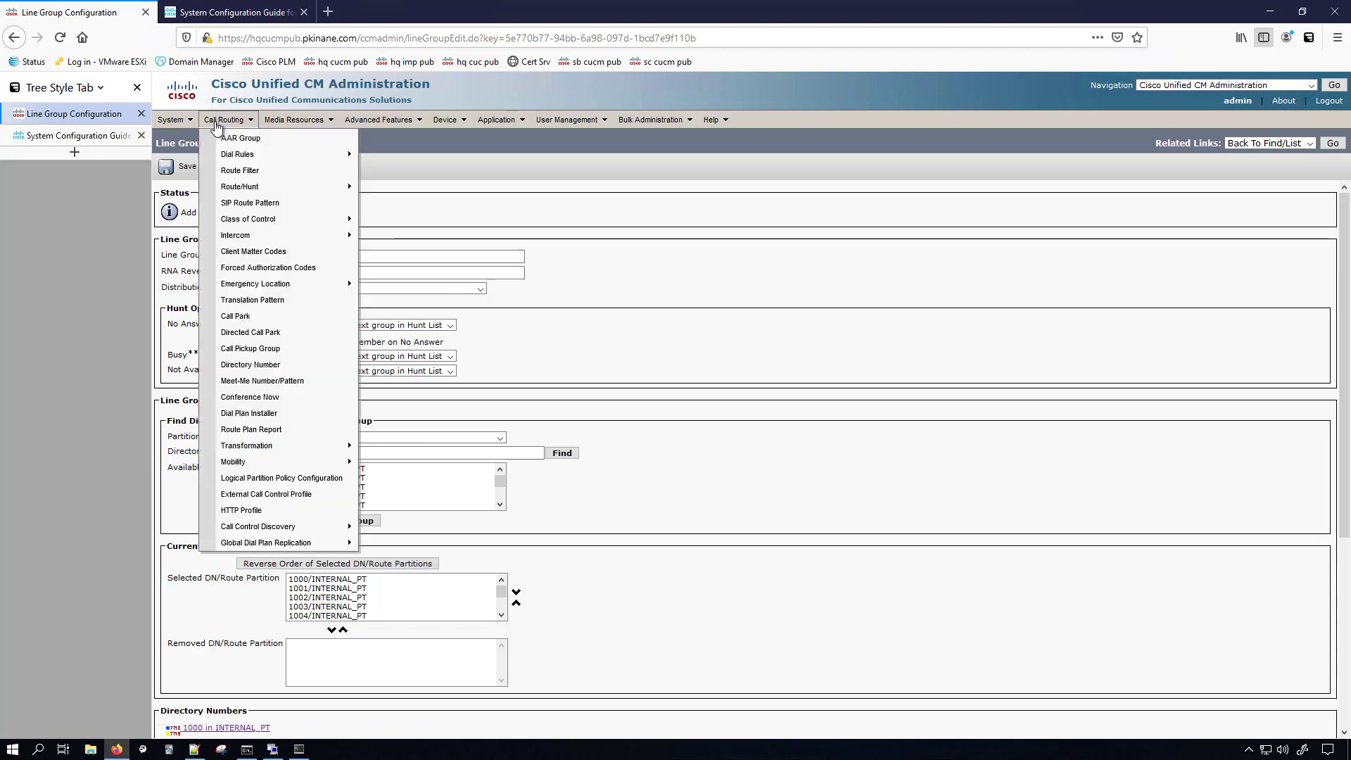
pyautogui.moveTo(263, 187)
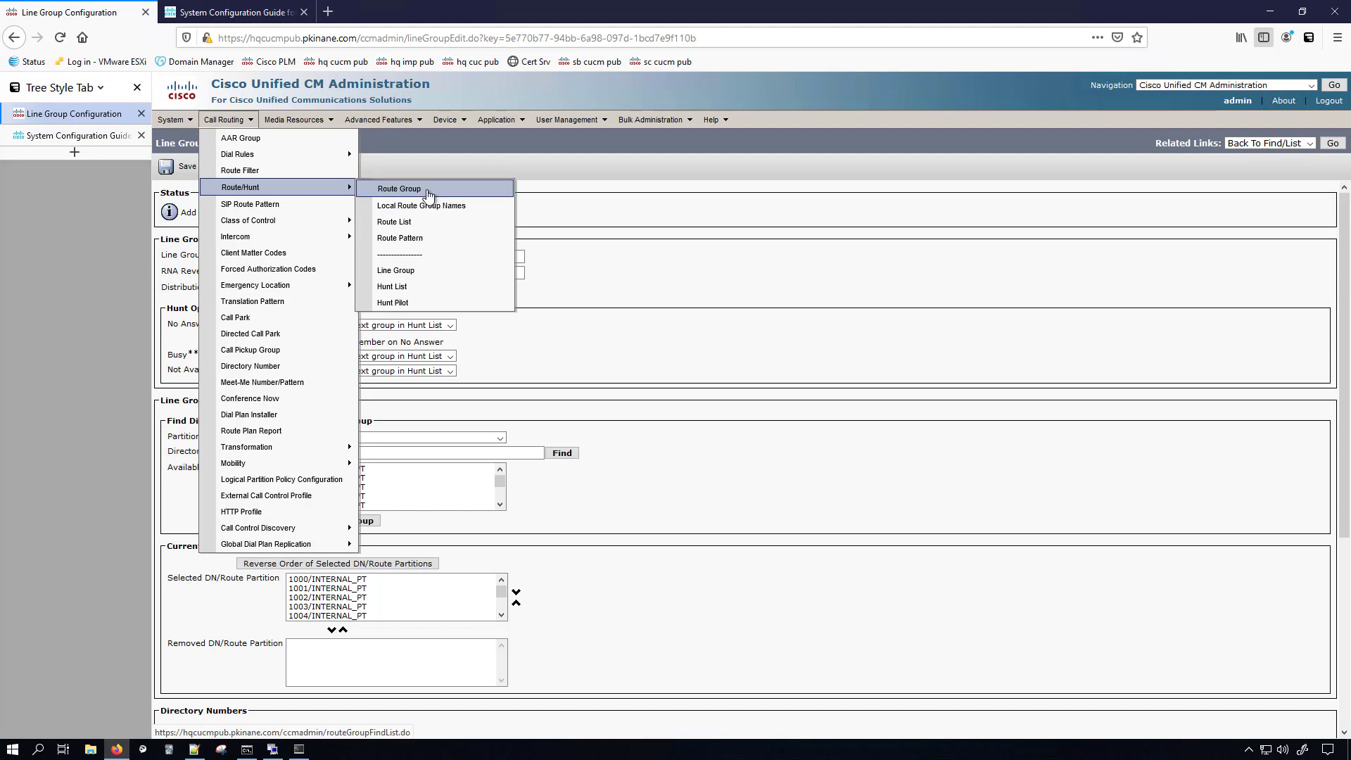
pyautogui.click(406, 285)
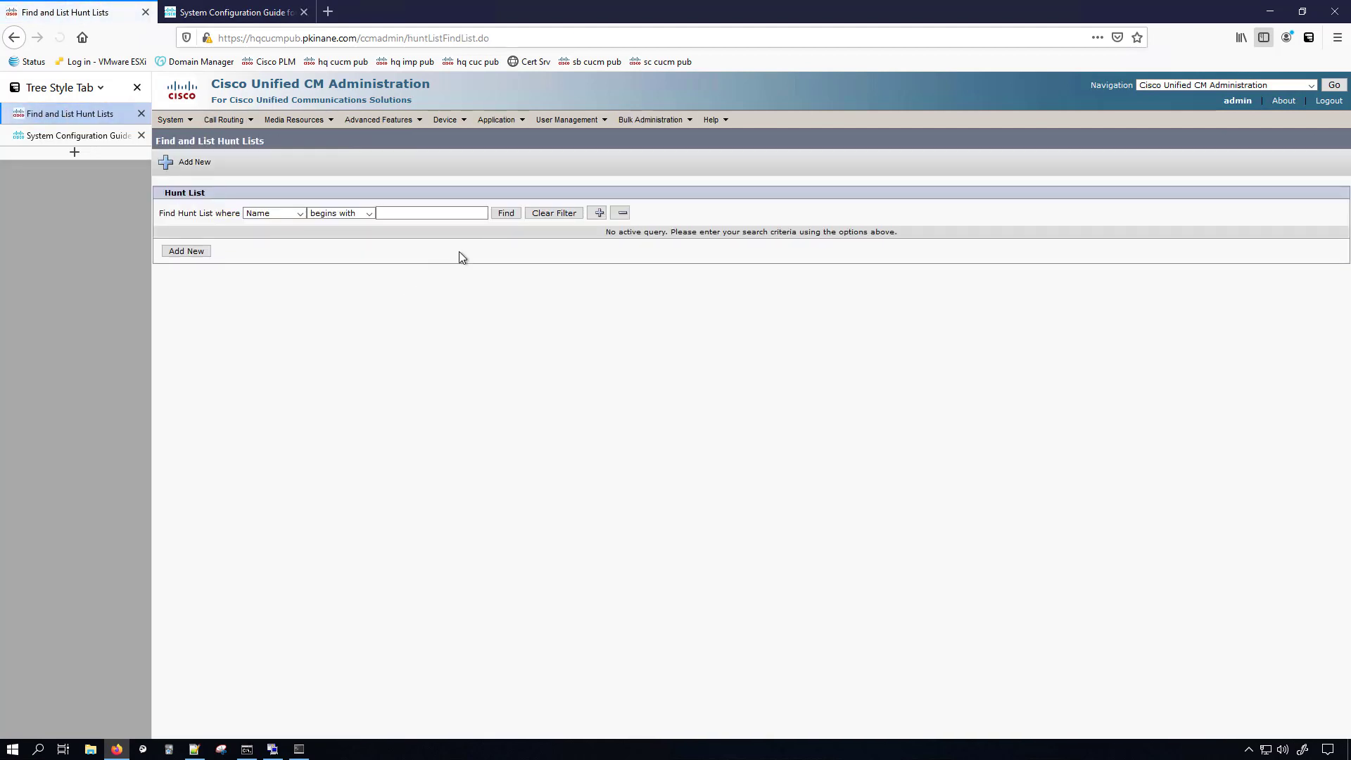
pyautogui.click(187, 301)
# Name the hunt list SJ_RL and assign Unified CM group SJ_CMG.
pyautogui.click(370, 273)
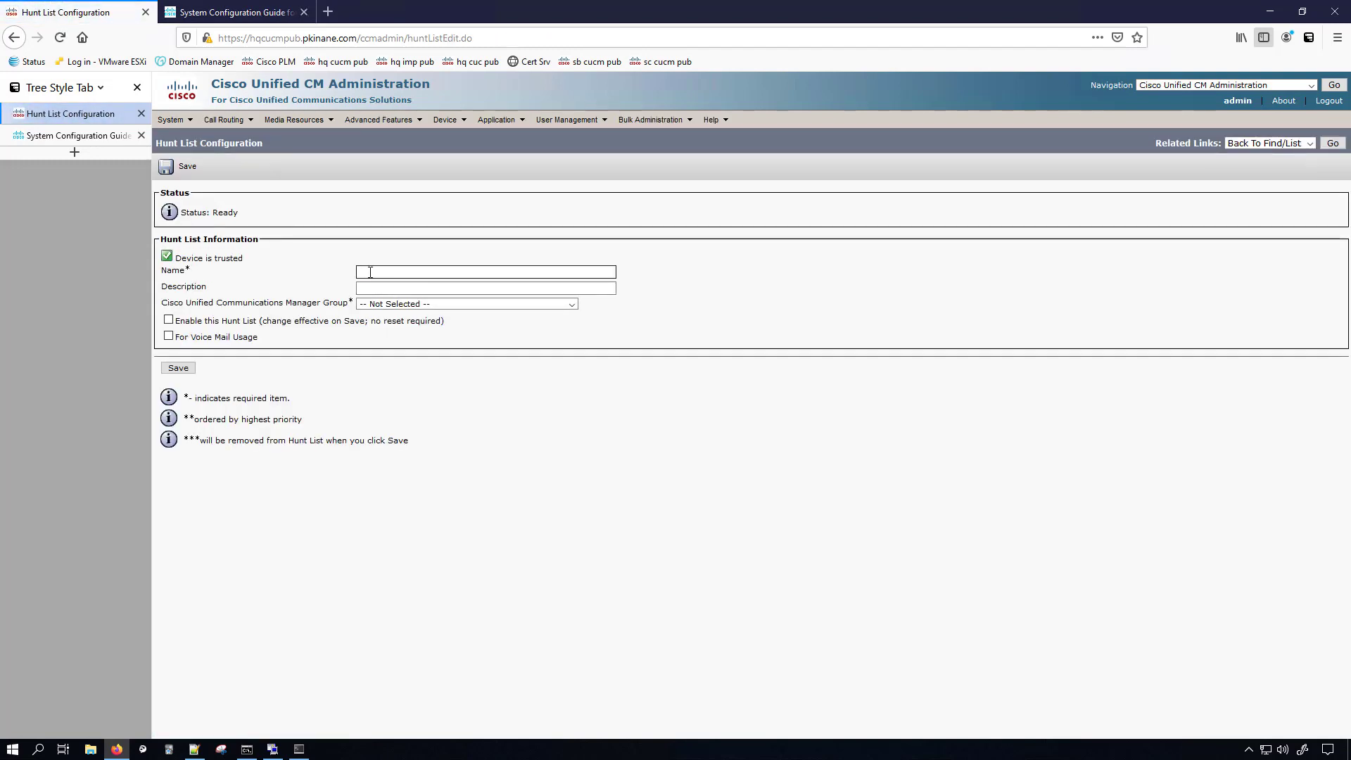
pyautogui.write('SJ_RJ')
pyautogui.press('BackSpace')
pyautogui.write('L')
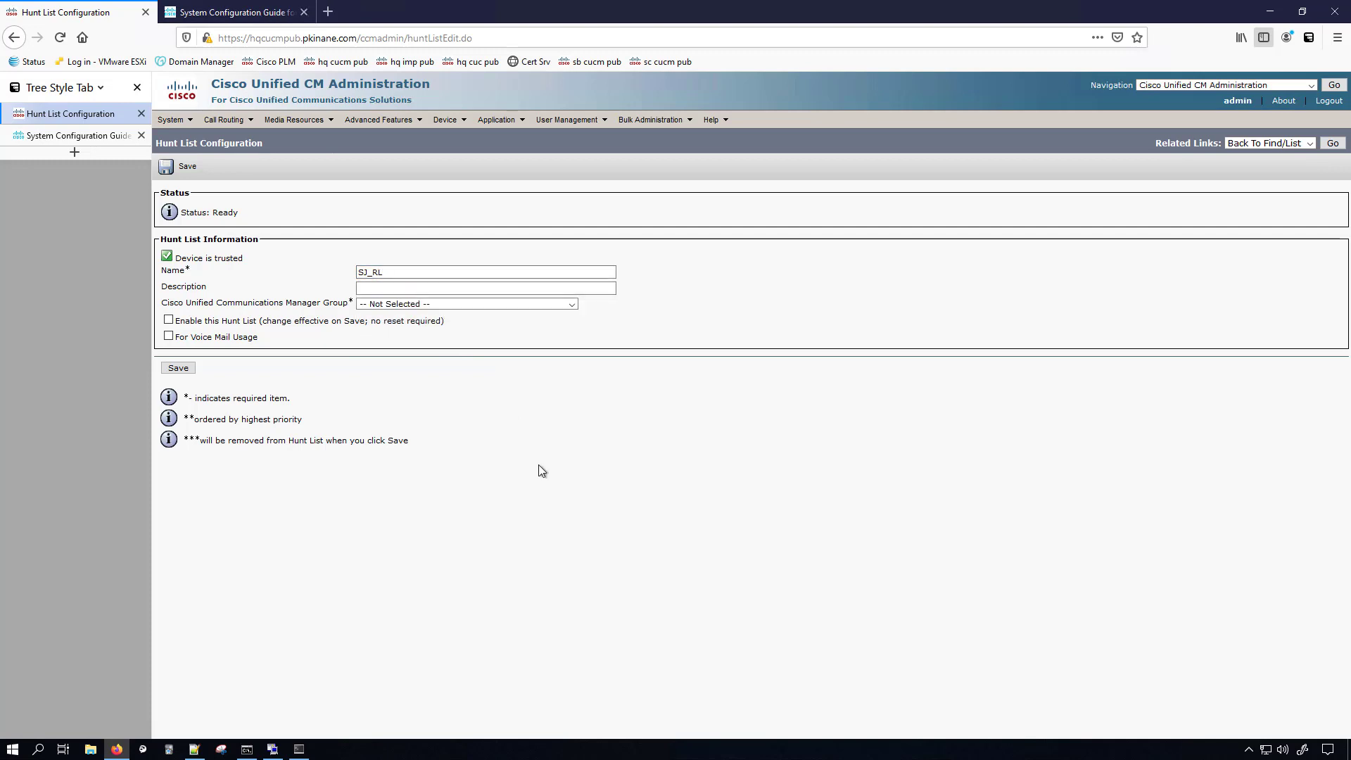
pyautogui.click(380, 308)
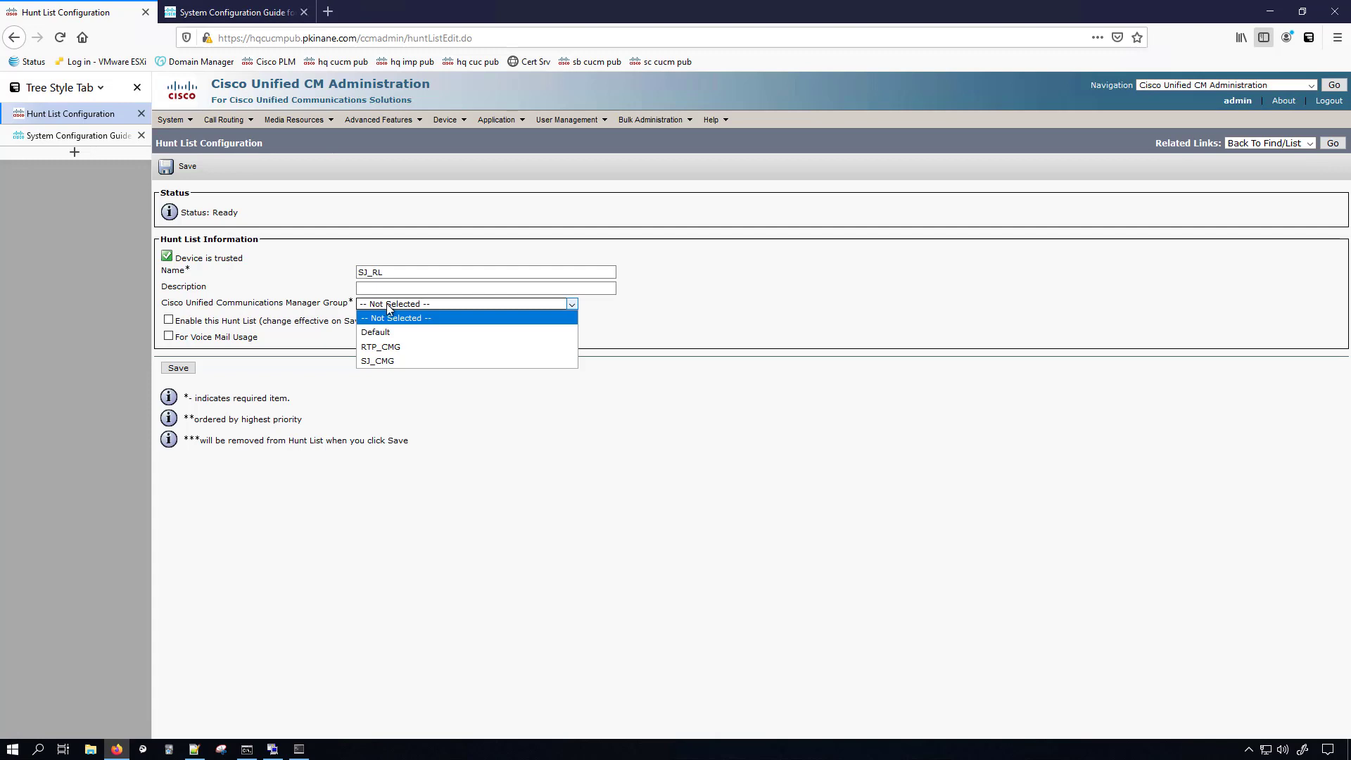
pyautogui.click(391, 360)
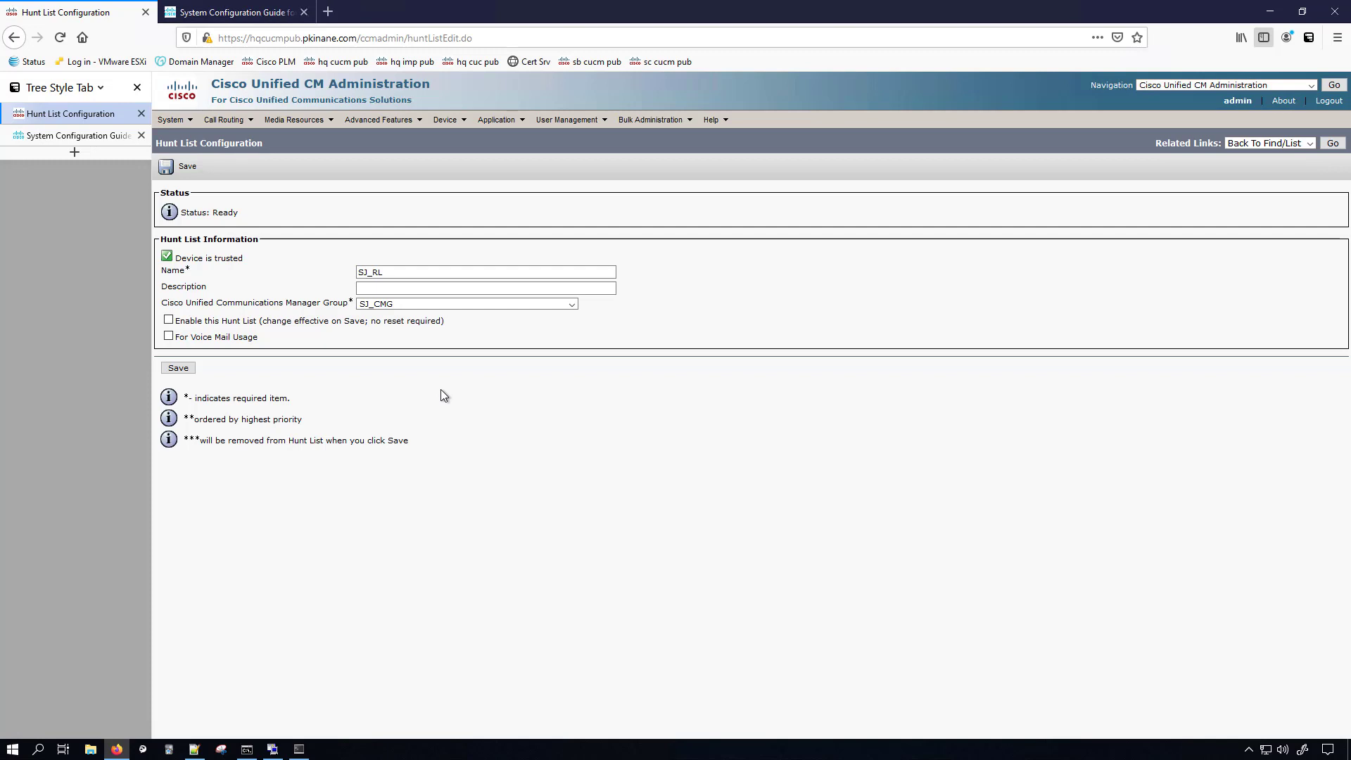
# Tick Enable this Hunt List and save SJ_RL.
pyautogui.press('space')
pyautogui.press('Tab')
pyautogui.press('Tab')
pyautogui.press('Return')
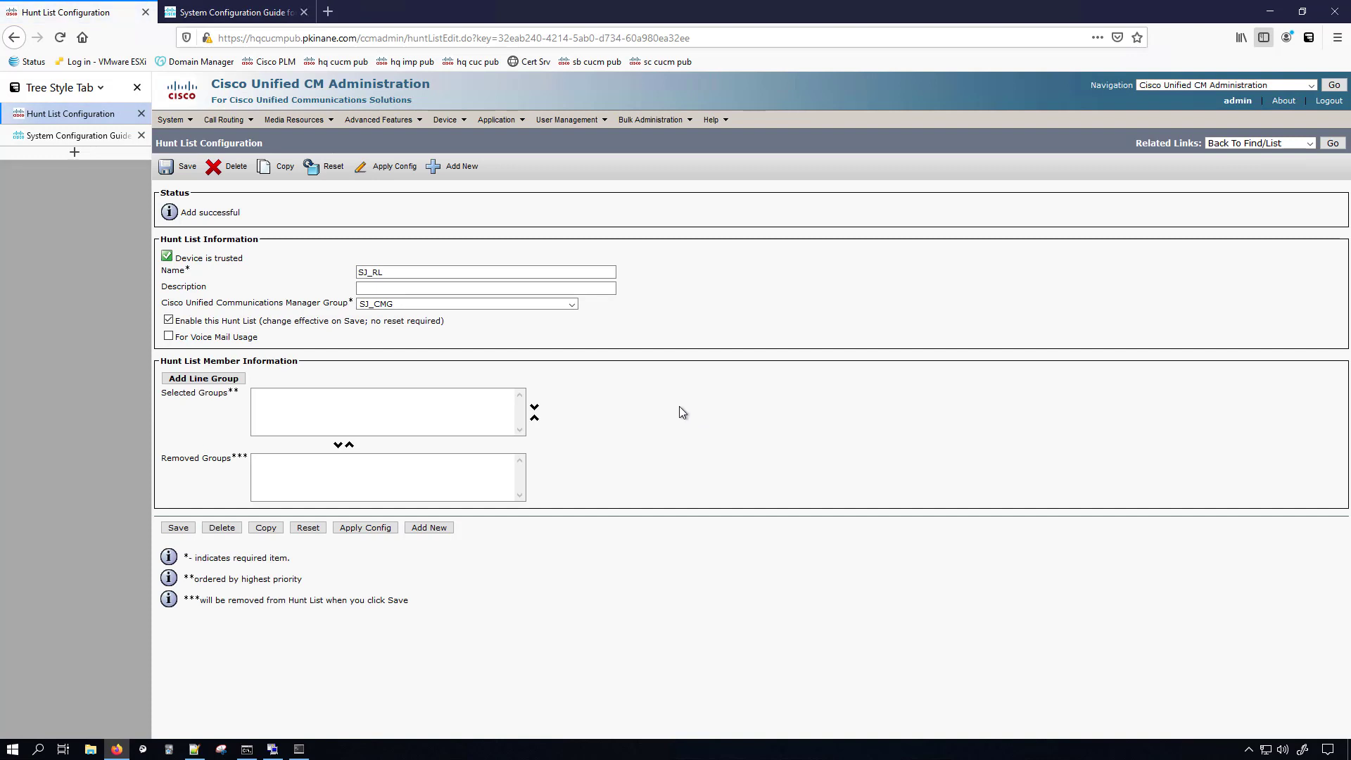
# Add line group SJ_LG to SJ_RL, save, and acknowledge the reset reminder.
pyautogui.click(203, 379)
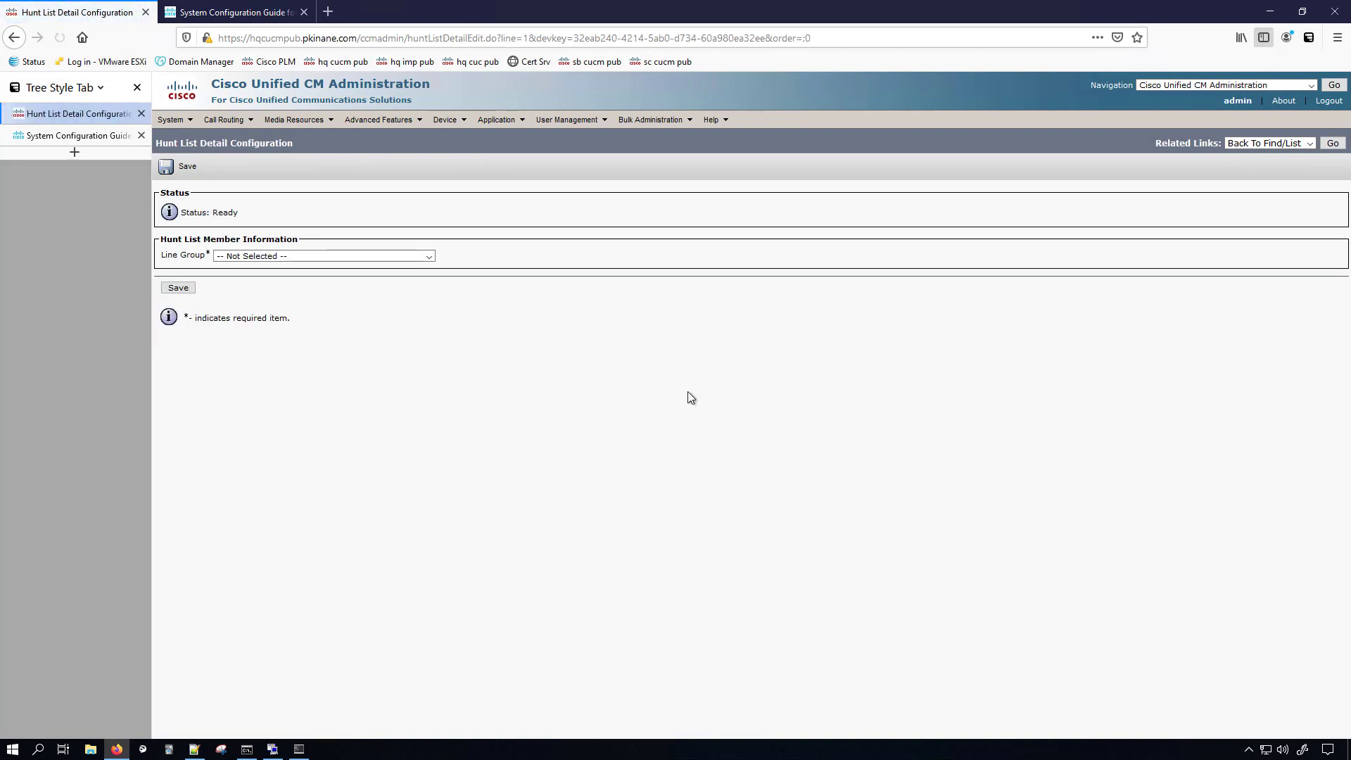
pyautogui.click(287, 263)
pyautogui.click(266, 282)
pyautogui.click(178, 287)
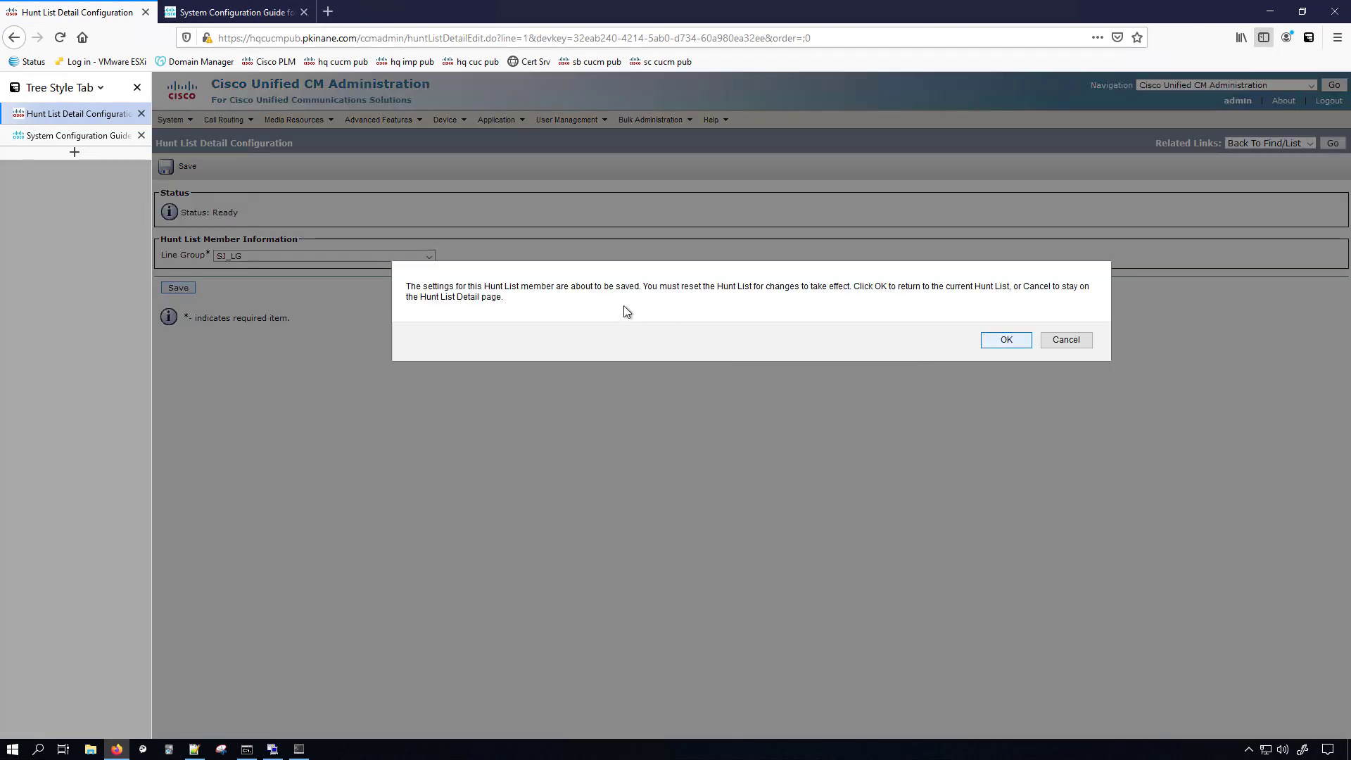
pyautogui.moveTo(647, 285); pyautogui.dragTo(908, 286)
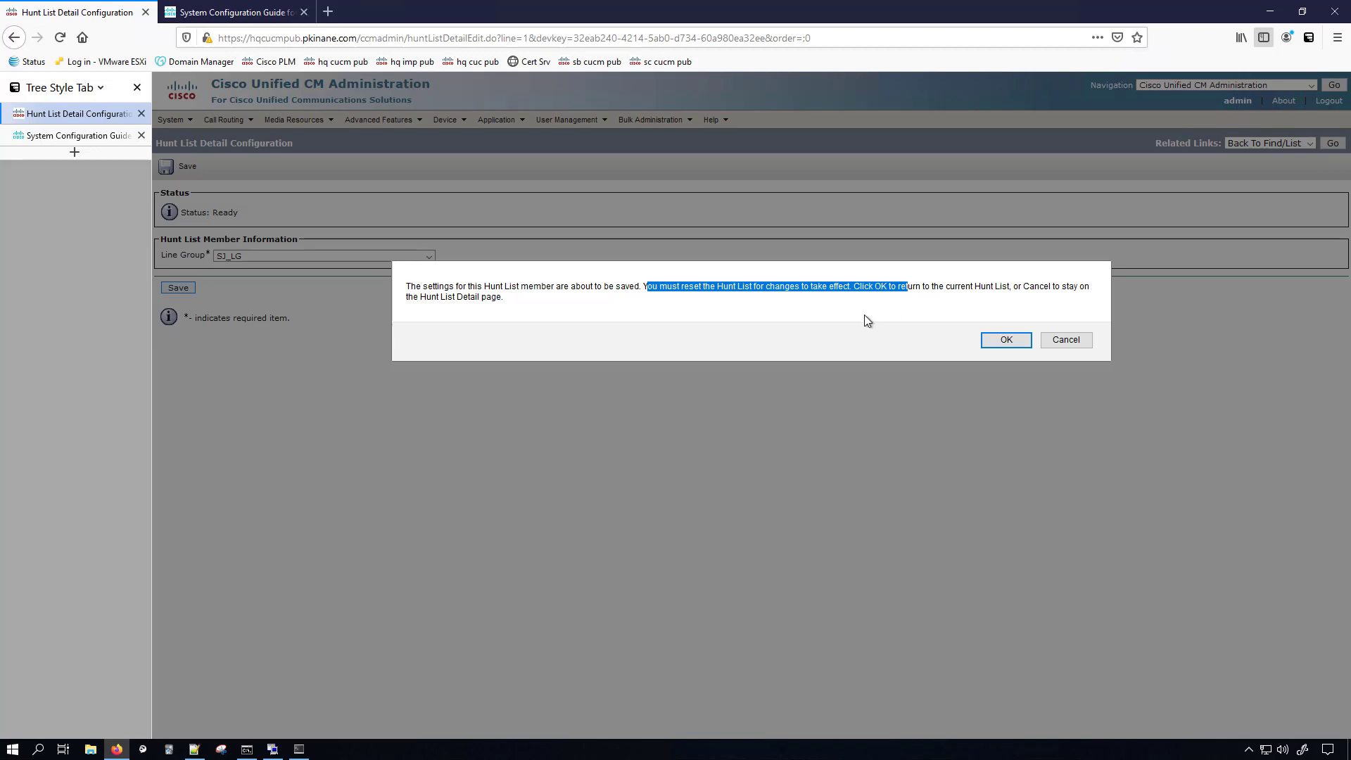
pyautogui.click(1006, 341)
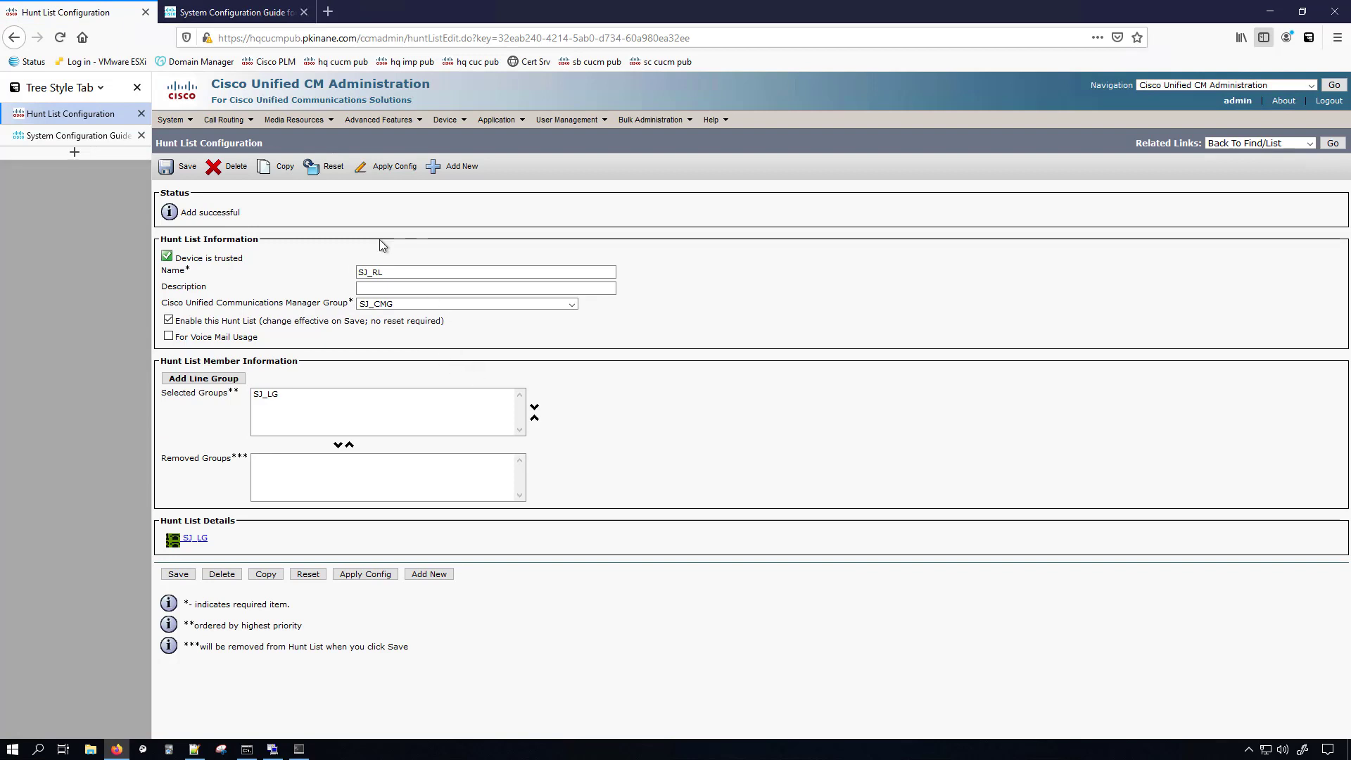
# Apply the configuration to SJ_RL and send a reset of the hunt list.
pyautogui.click(378, 170)
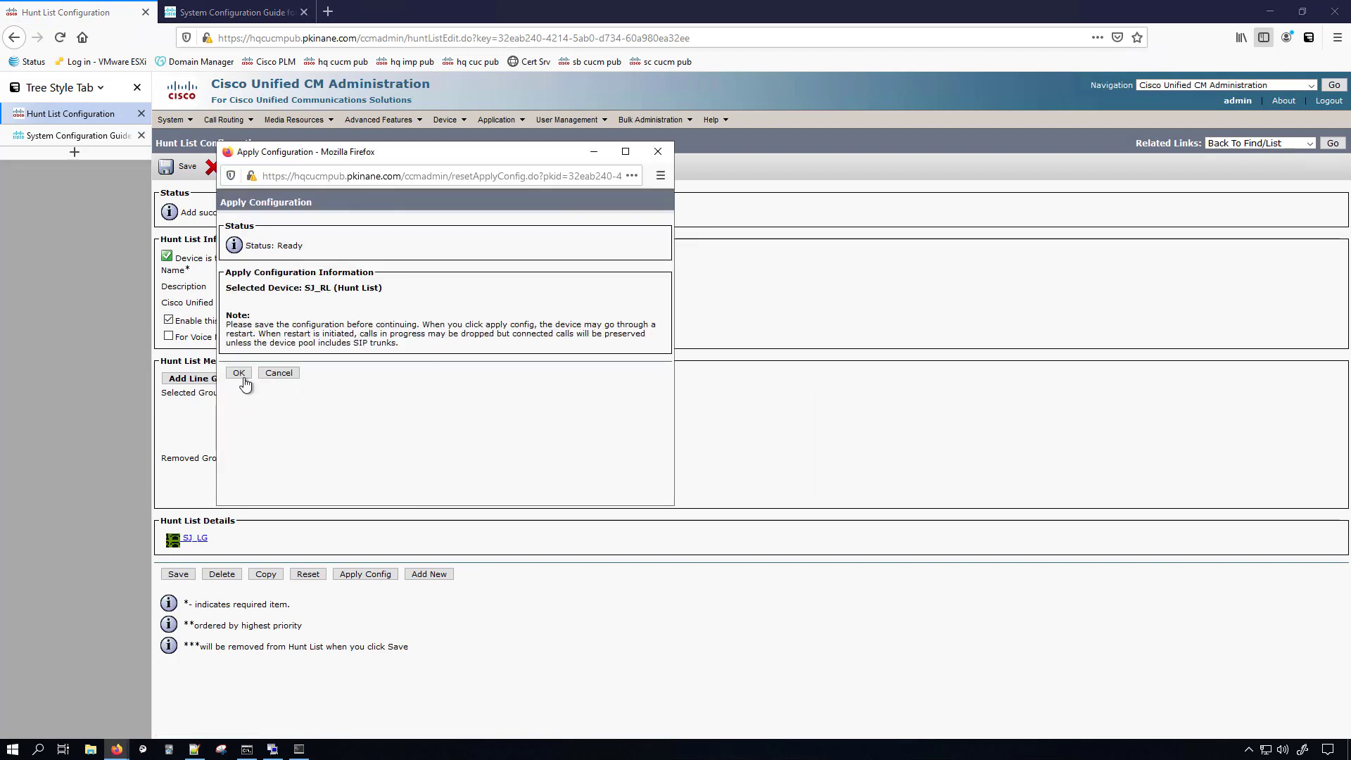
pyautogui.click(239, 373)
pyautogui.click(324, 166)
pyautogui.click(259, 443)
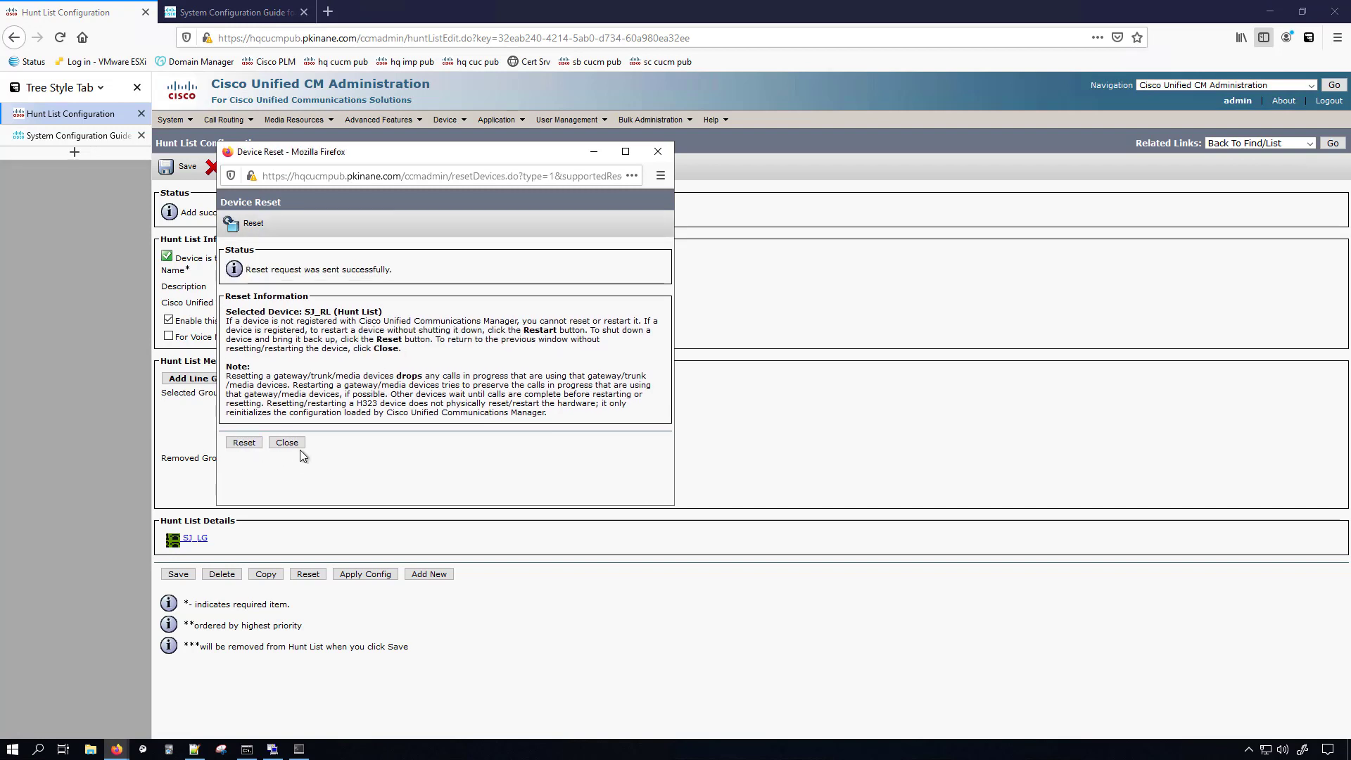
pyautogui.click(285, 443)
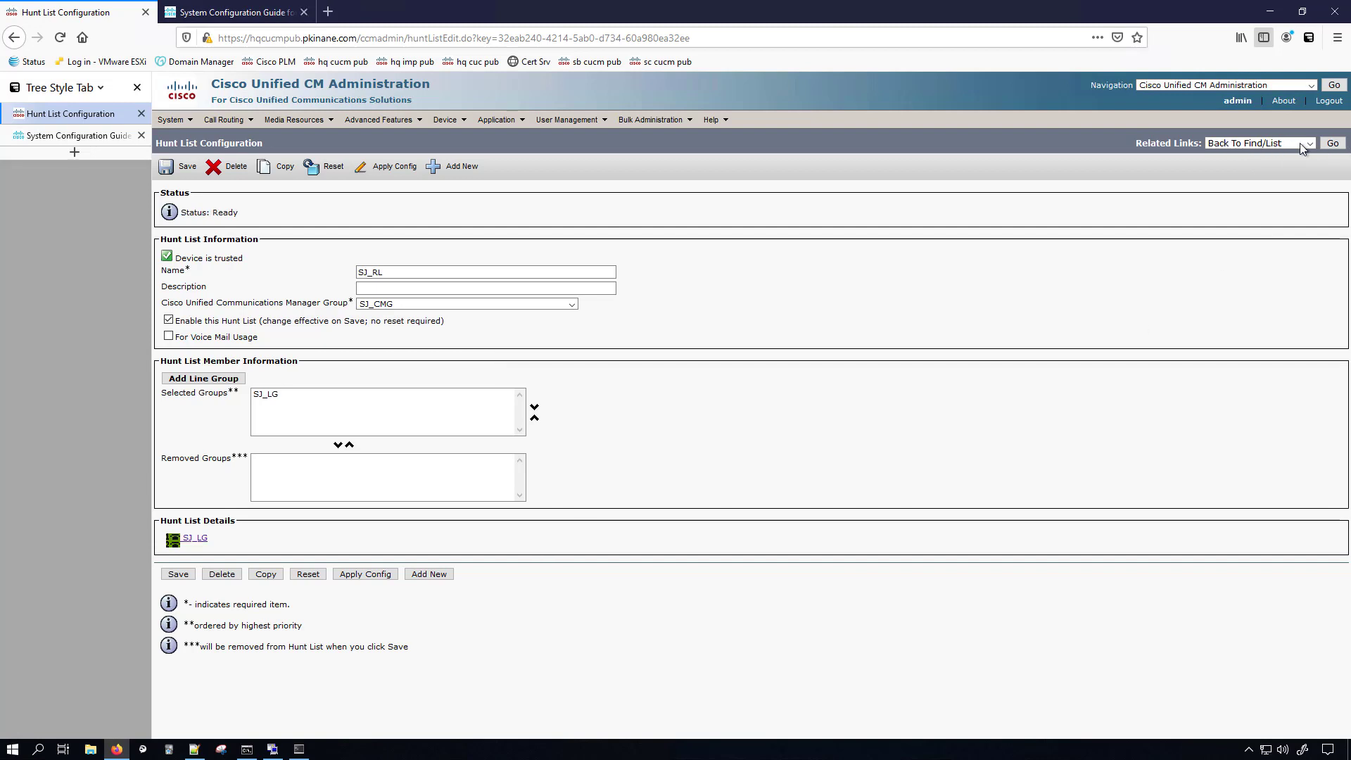
# Return to Find and List Hunt Lists and check that SJ_RL is registered.
pyautogui.click(1333, 143)
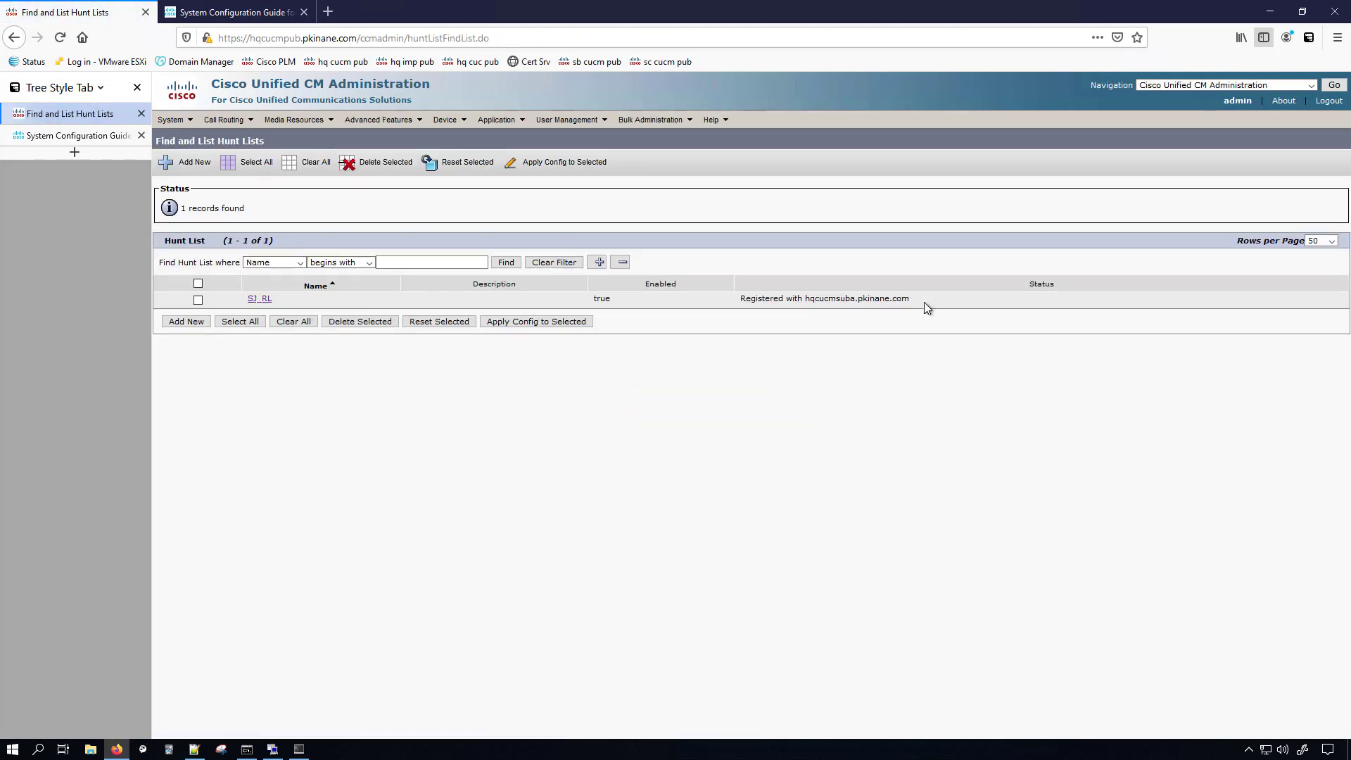
pyautogui.moveTo(923, 302); pyautogui.dragTo(720, 302)
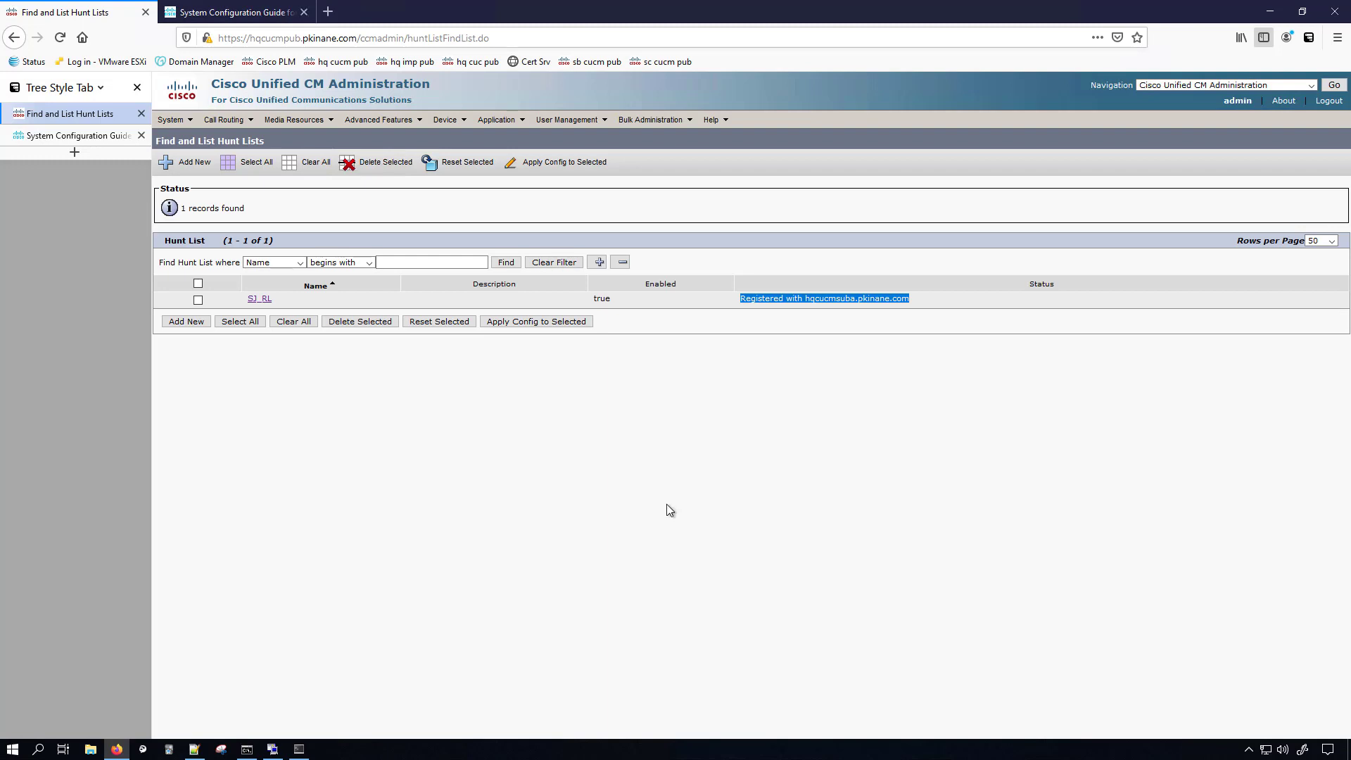
# Start a hunt pilot from Call Routing > Route/Hunt and enter pilot number 3000.
pyautogui.click(225, 118)
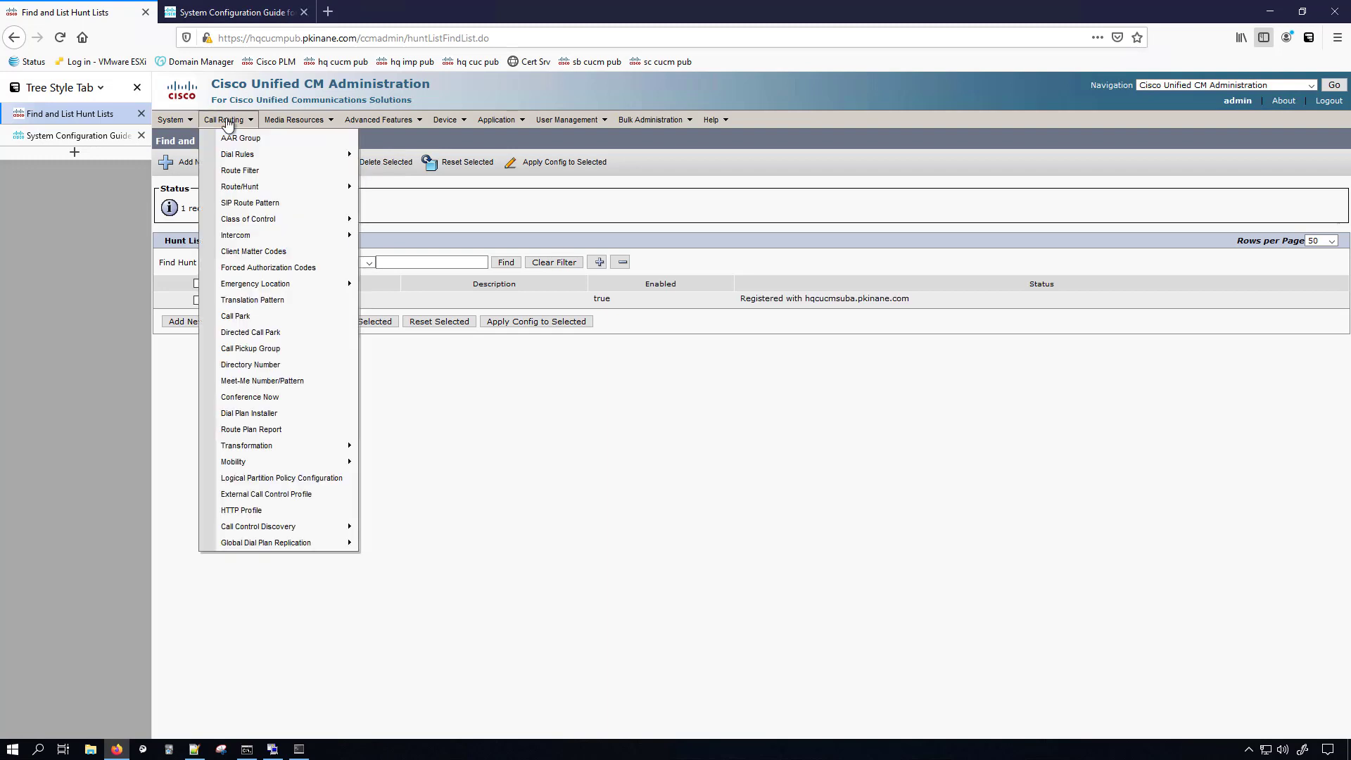
pyautogui.moveTo(243, 188)
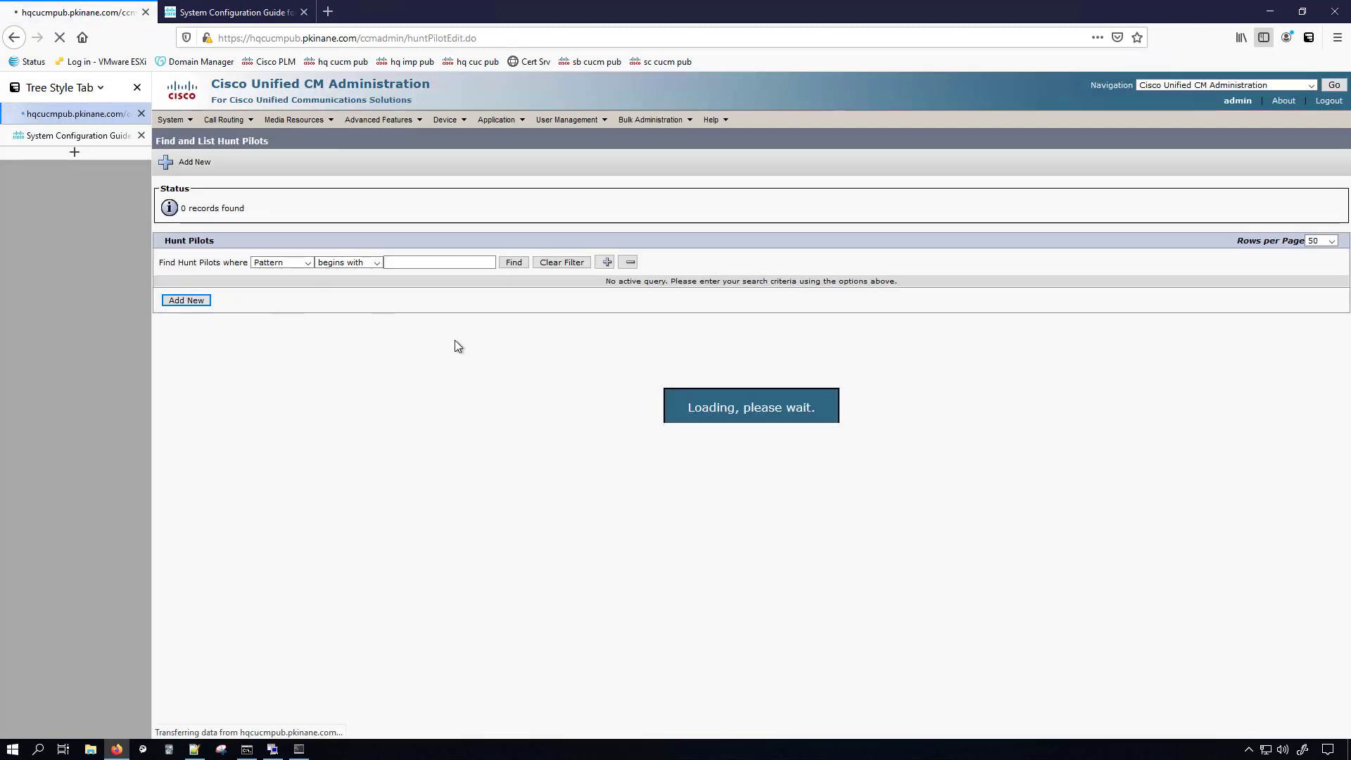
pyautogui.click(294, 258)
pyautogui.write('3000')
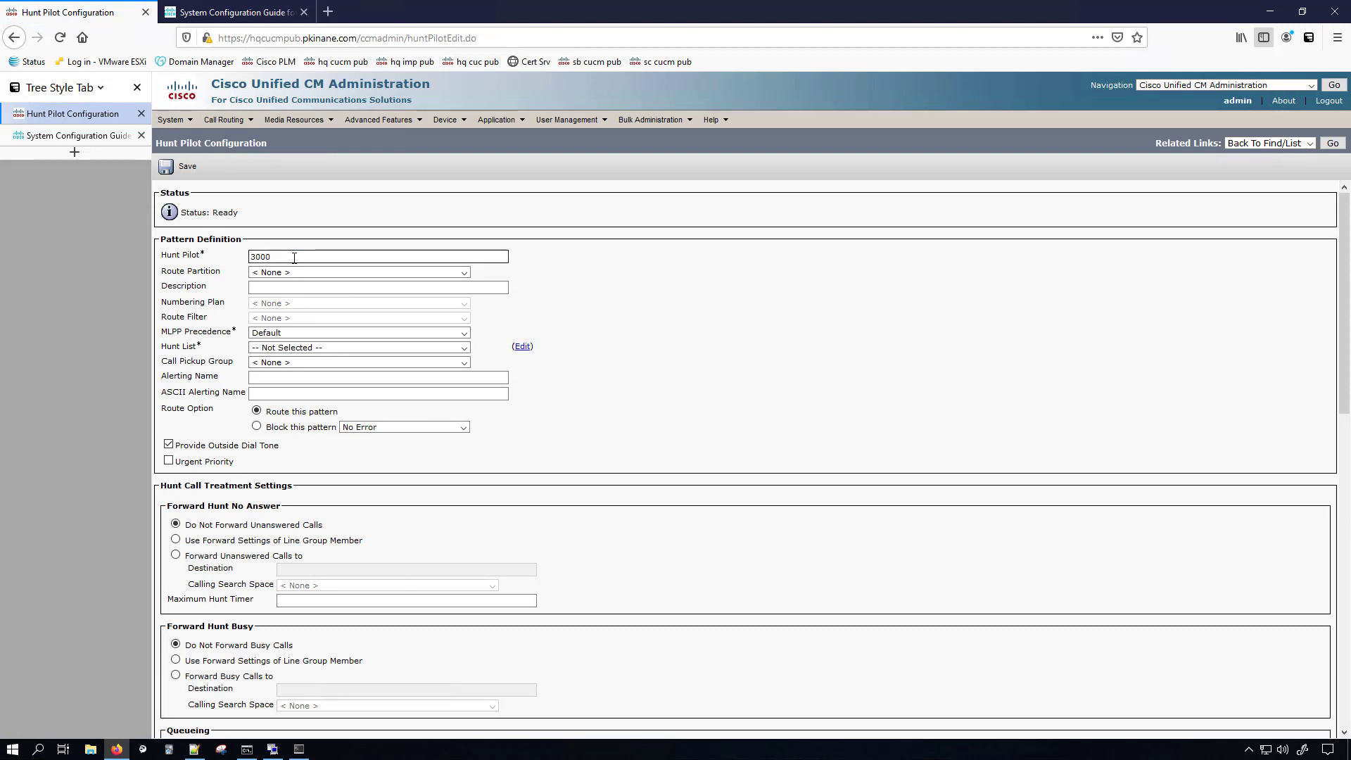
# Set route partition INTERNAL_PT, hunt list SJ_RL, and leave call pickup group as None.
pyautogui.click(289, 272)
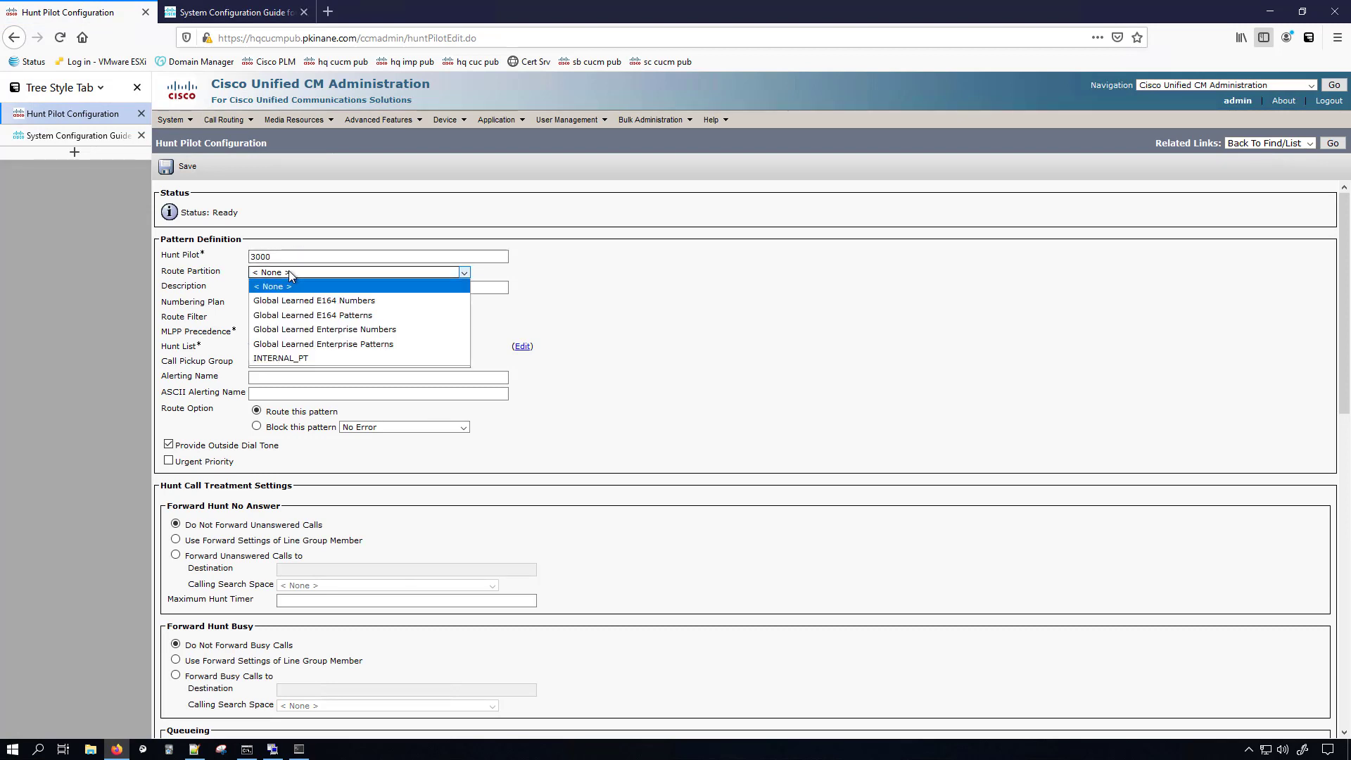
pyautogui.click(308, 358)
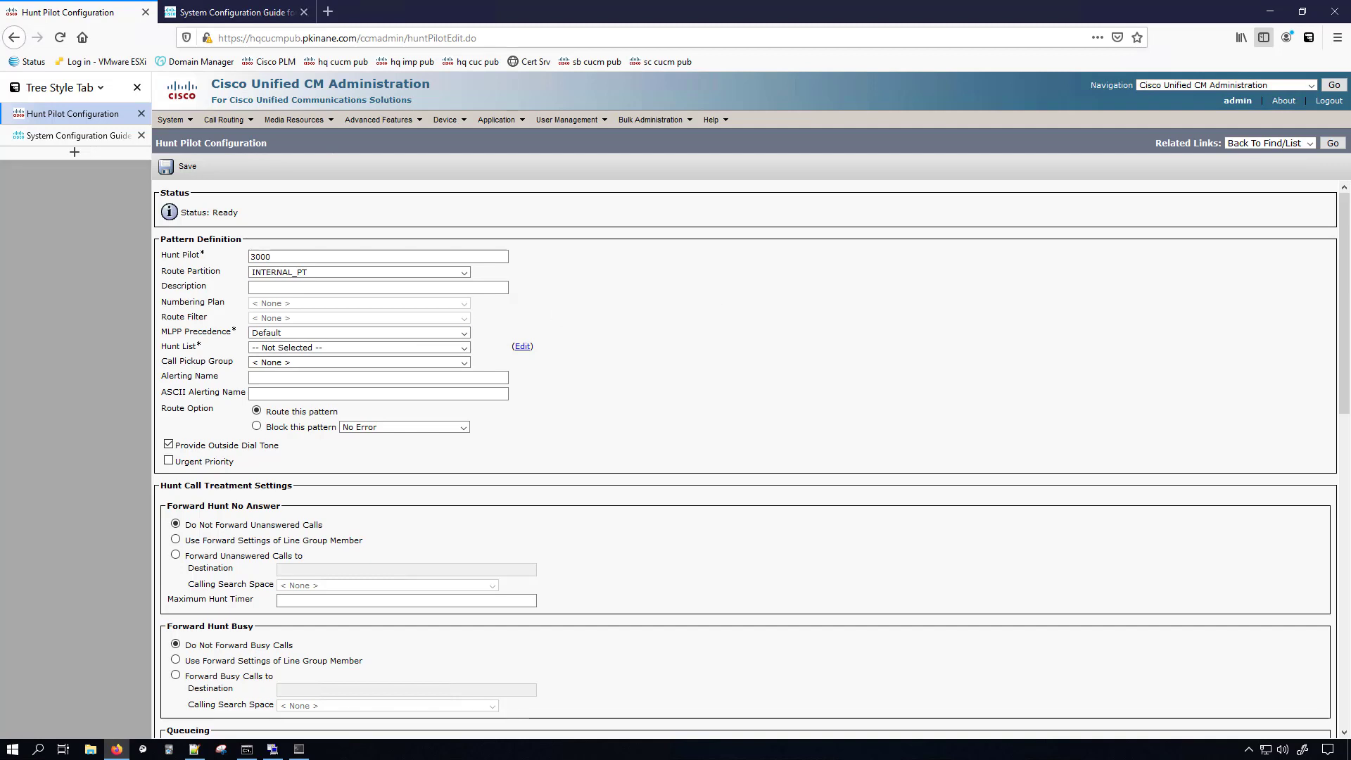
pyautogui.click(288, 348)
pyautogui.click(281, 376)
pyautogui.click(280, 363)
pyautogui.click(281, 371)
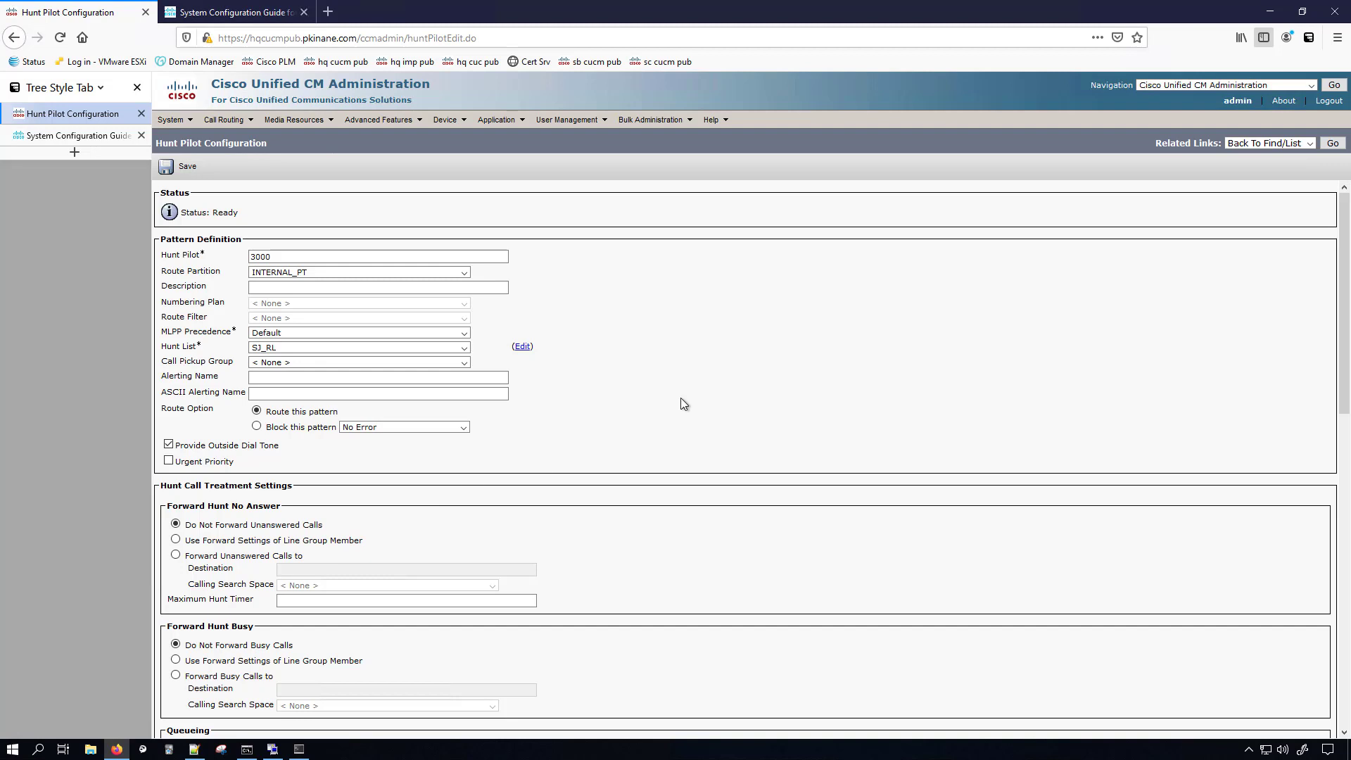
# Enter 20 seconds as the Maximum Hunt Timer under Hunt Call Treatment Settings.
pyautogui.scroll(-3, 594, 465)
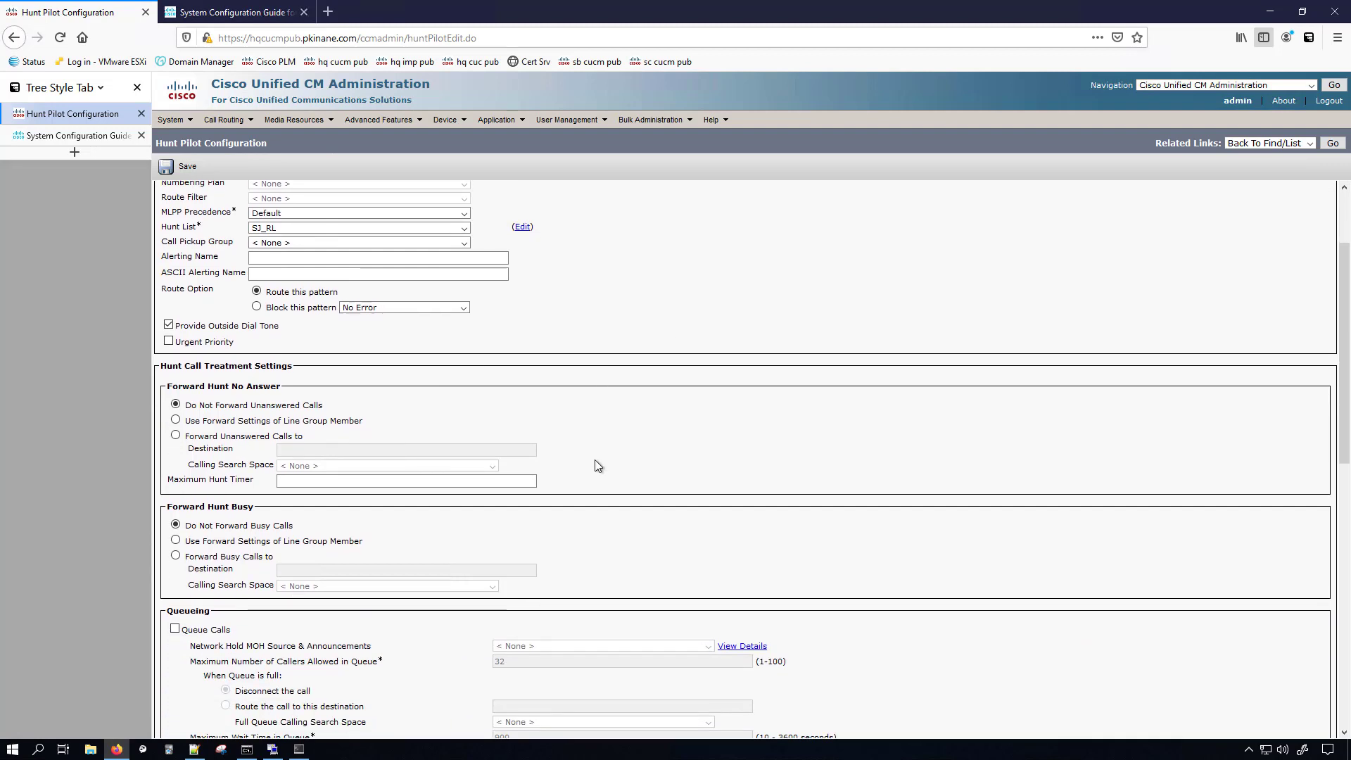
pyautogui.scroll(-3, 595, 461)
pyautogui.click(298, 327)
pyautogui.write('20')
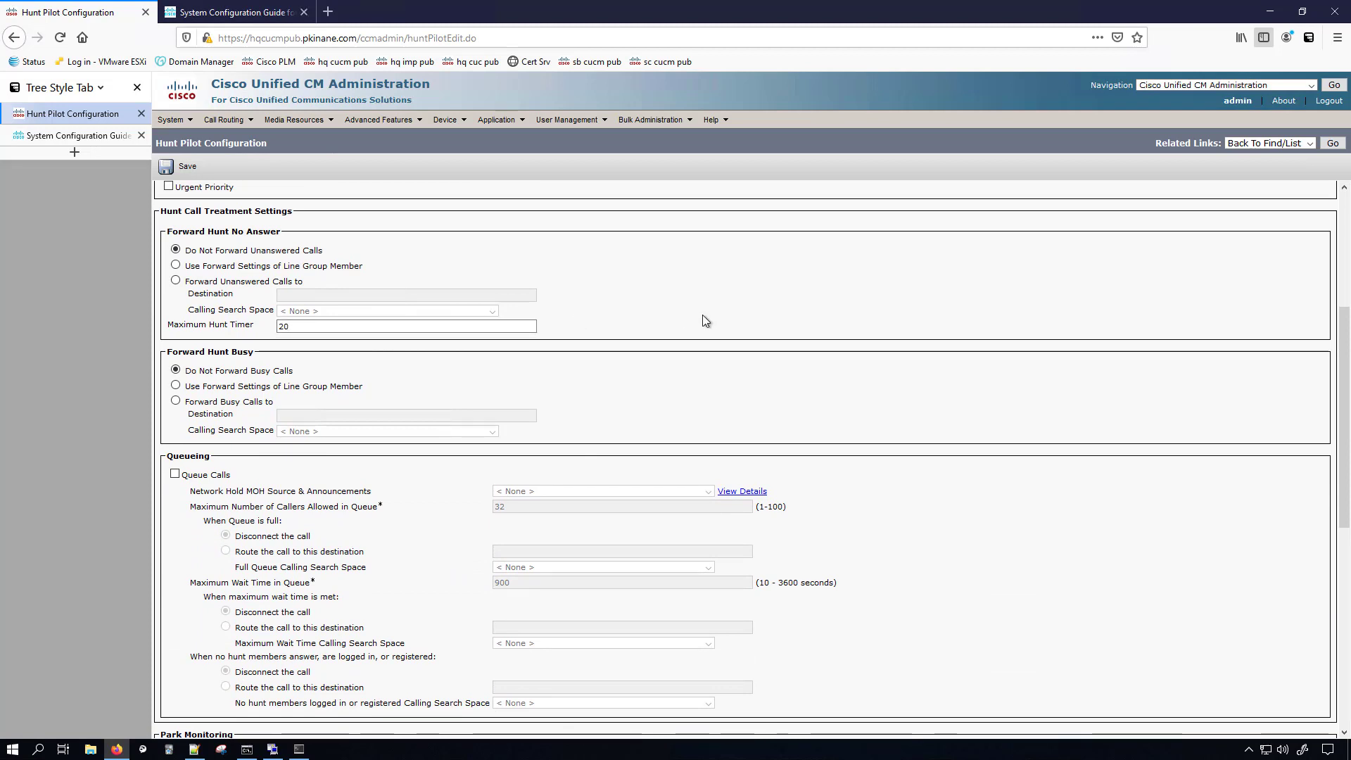
pyautogui.click(713, 123)
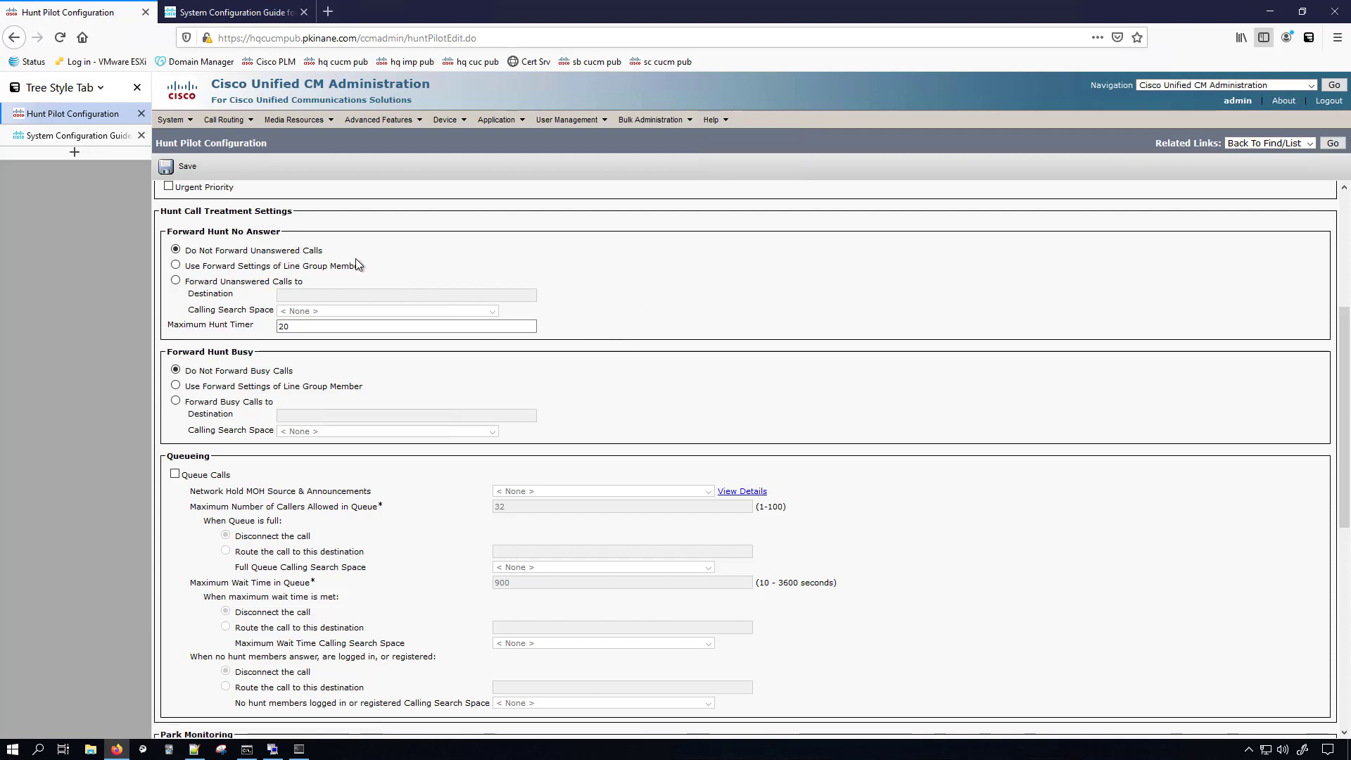
# Review the remaining hunt call treatment settings, including the Queue Calls option.
pyautogui.scroll(-2, 356, 262)
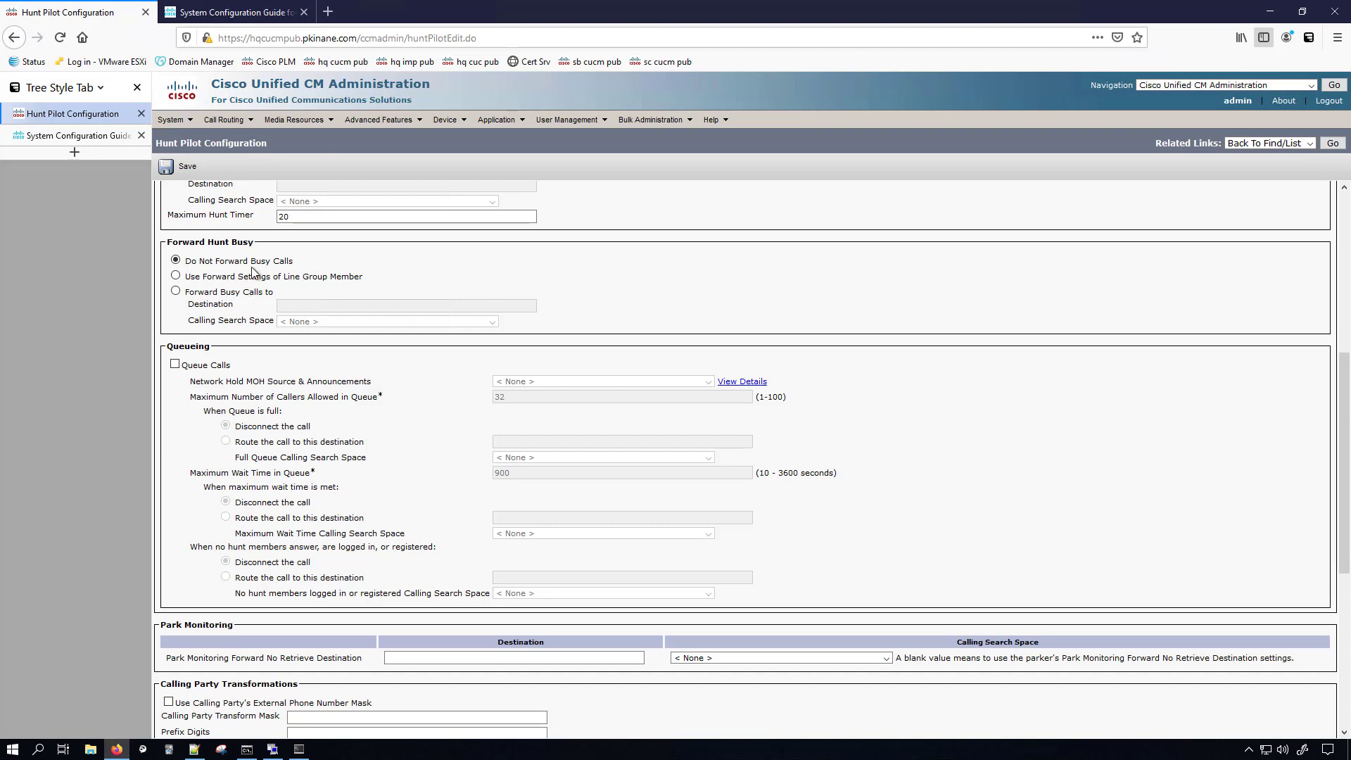
pyautogui.moveTo(230, 366); pyautogui.dragTo(188, 375)
pyautogui.scroll(1, 449, 433)
pyautogui.scroll(-4, 449, 433)
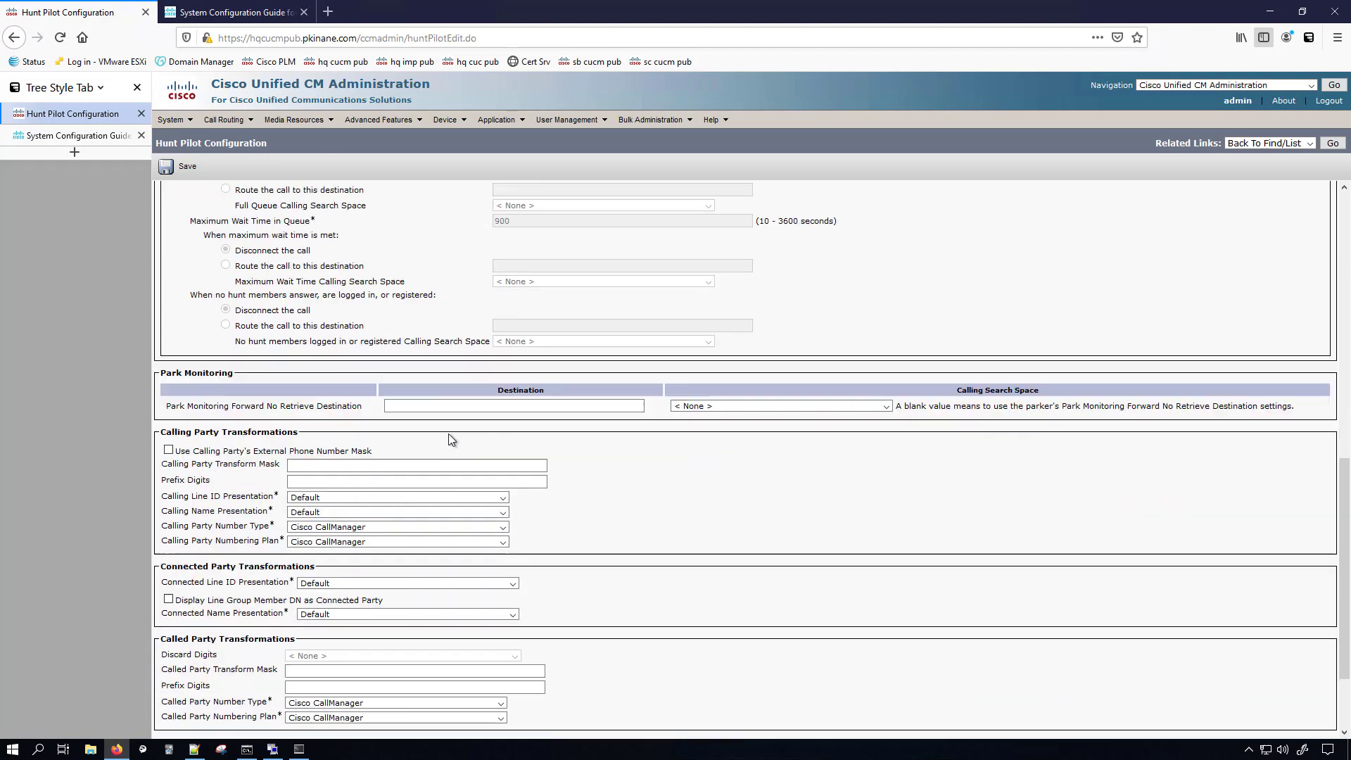
pyautogui.scroll(-1, 449, 434)
pyautogui.scroll(-1, 634, 402)
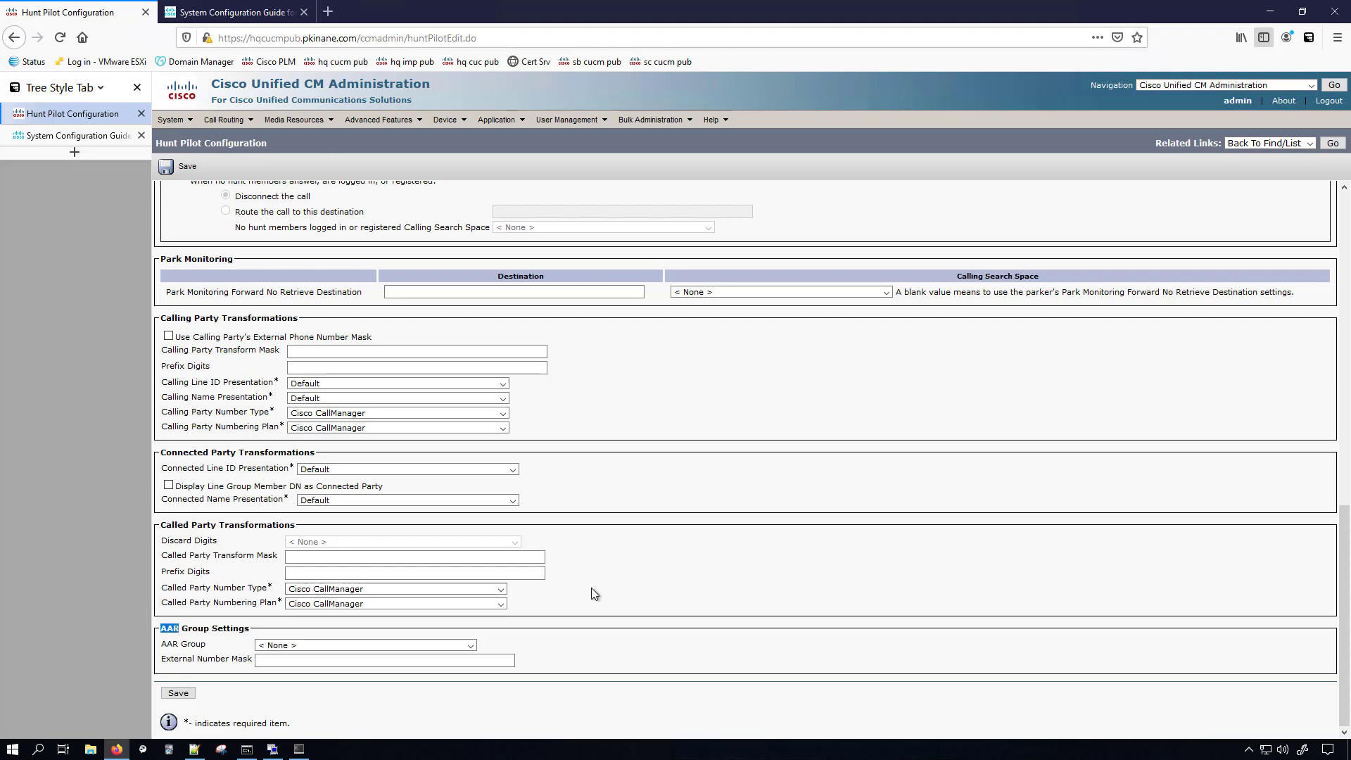
pyautogui.scroll(7, 214, 632)
pyautogui.scroll(1, 215, 637)
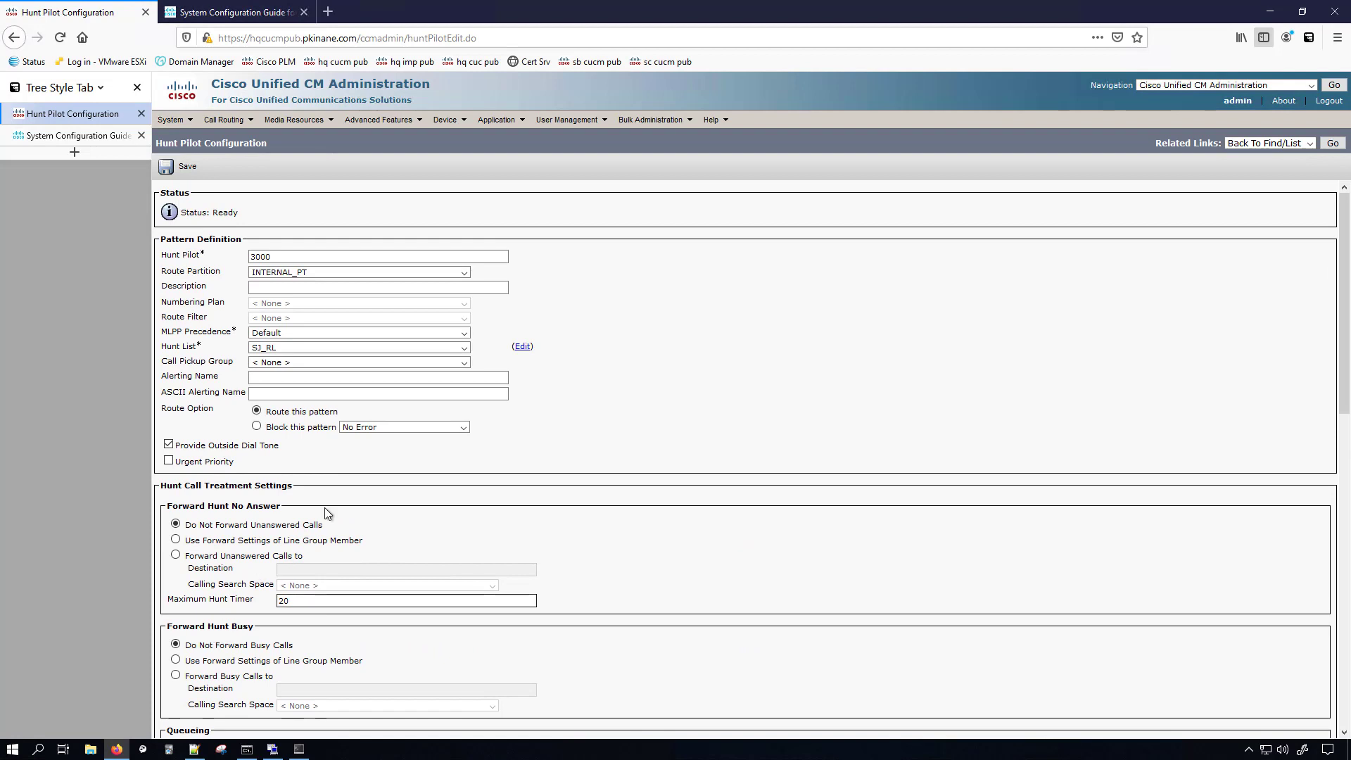
# Check pilot number 3000 and its assigned hunt list, then save the hunt pilot.
pyautogui.click(259, 257)
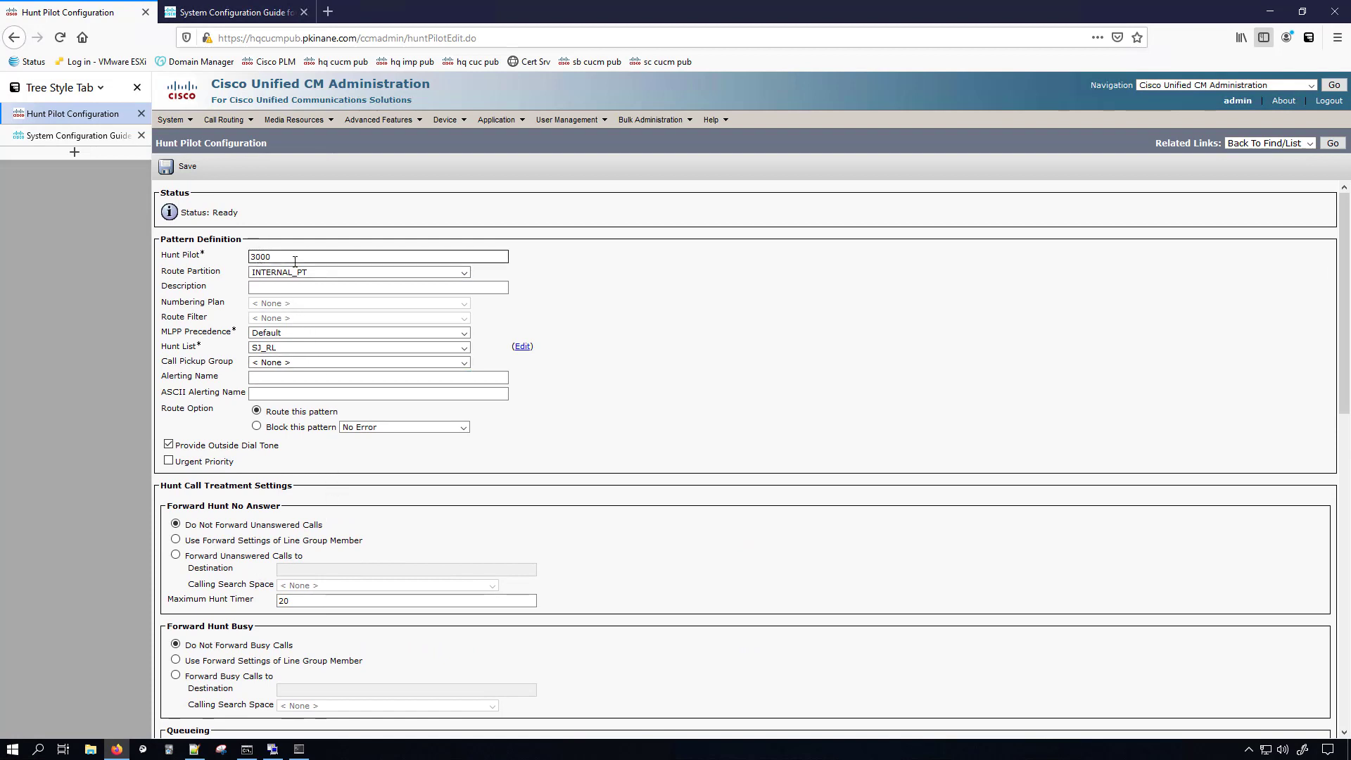
pyautogui.click(278, 348)
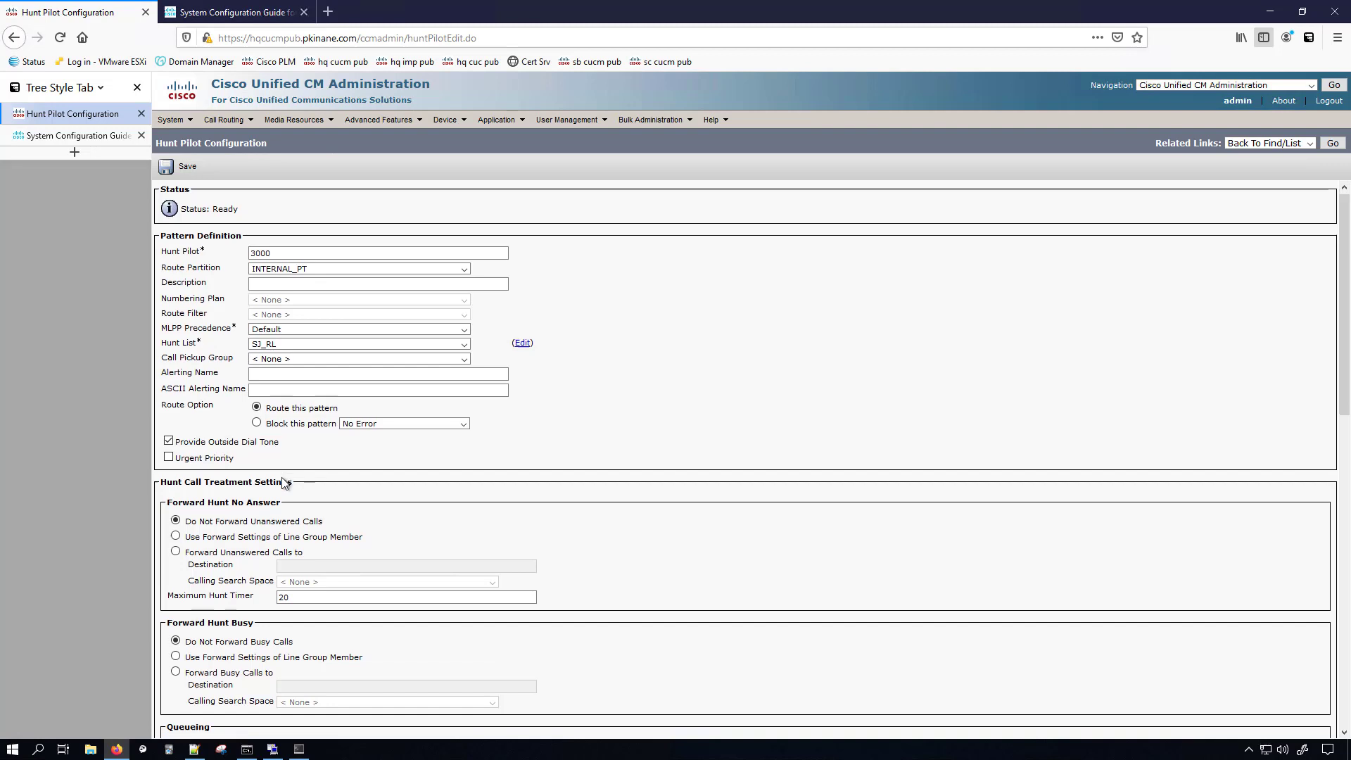
pyautogui.scroll(-5, 278, 388)
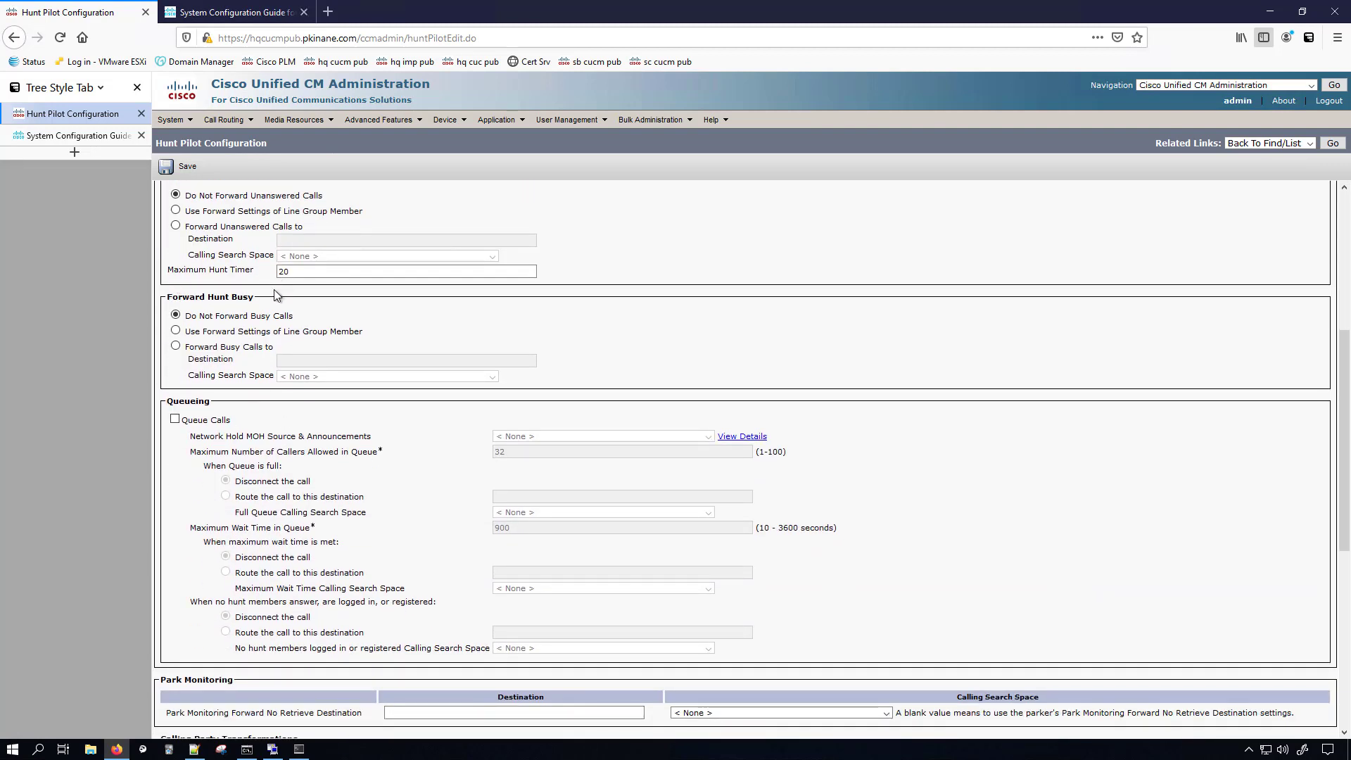
pyautogui.click(181, 167)
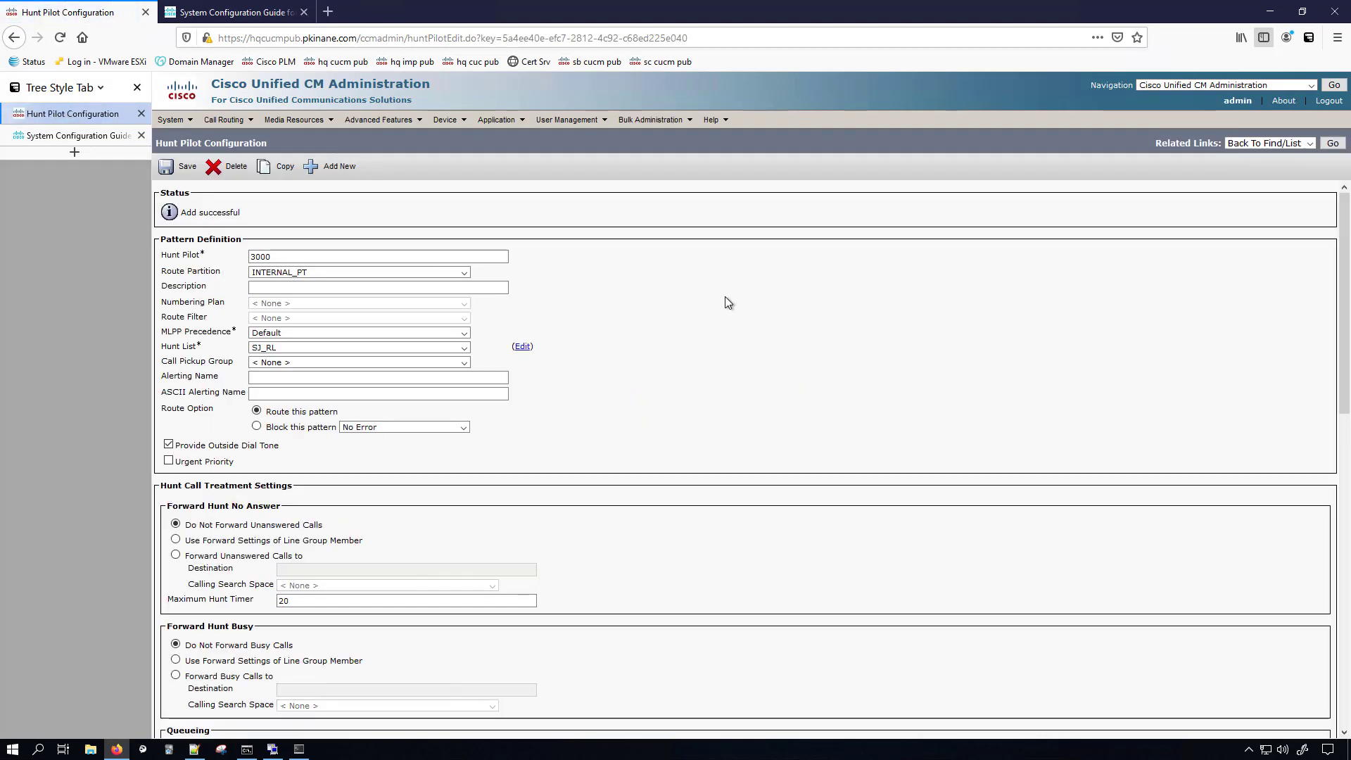
# Open hunt list SJ_HL and save it, acknowledging the reset reminder.
pyautogui.click(223, 119)
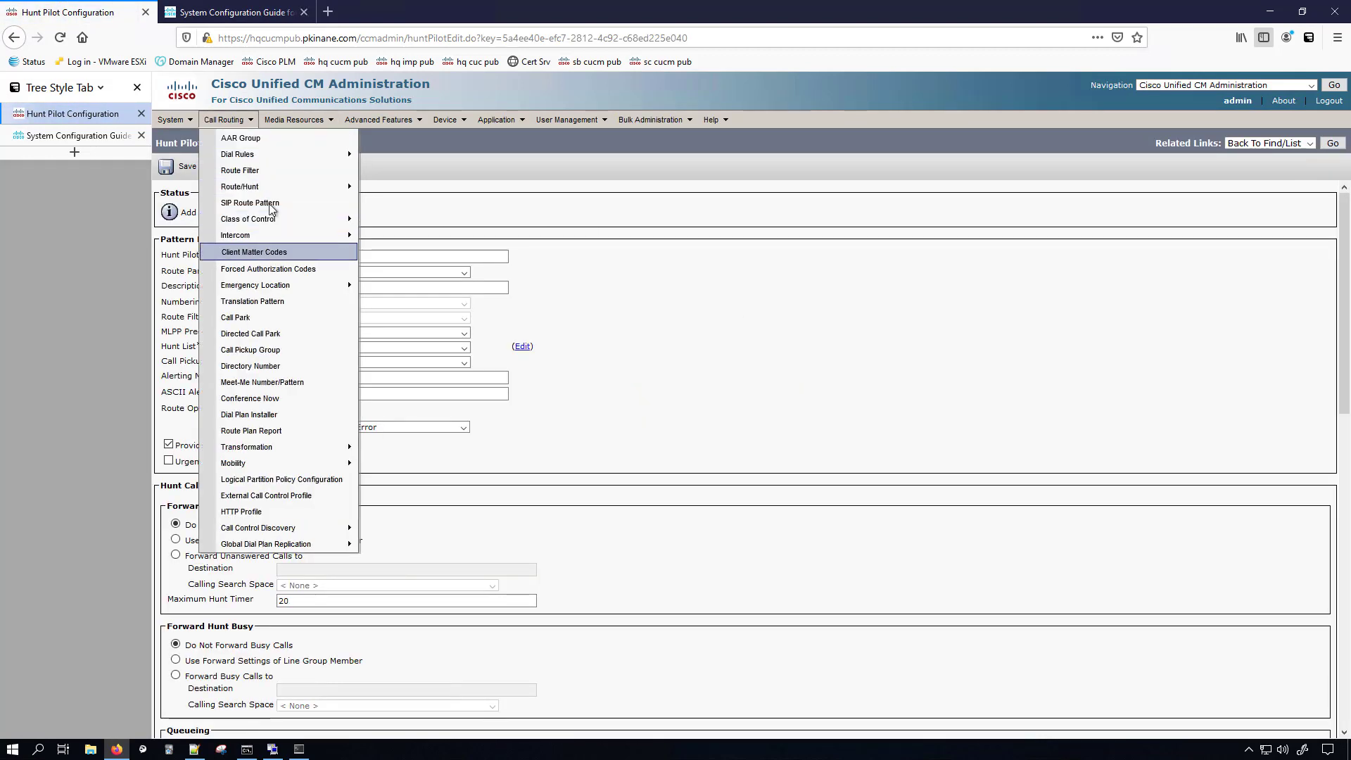
pyautogui.moveTo(330, 187)
pyautogui.click(411, 290)
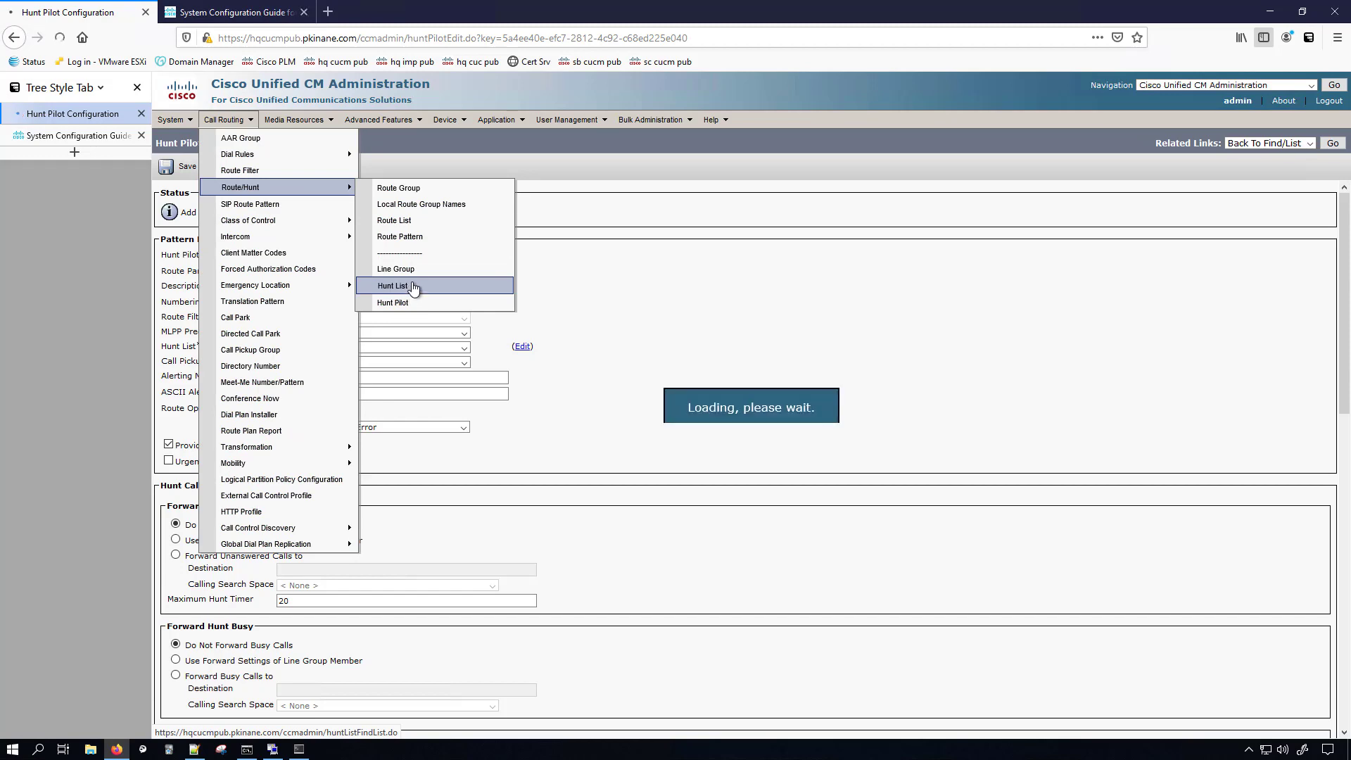
pyautogui.click(259, 299)
pyautogui.click(180, 166)
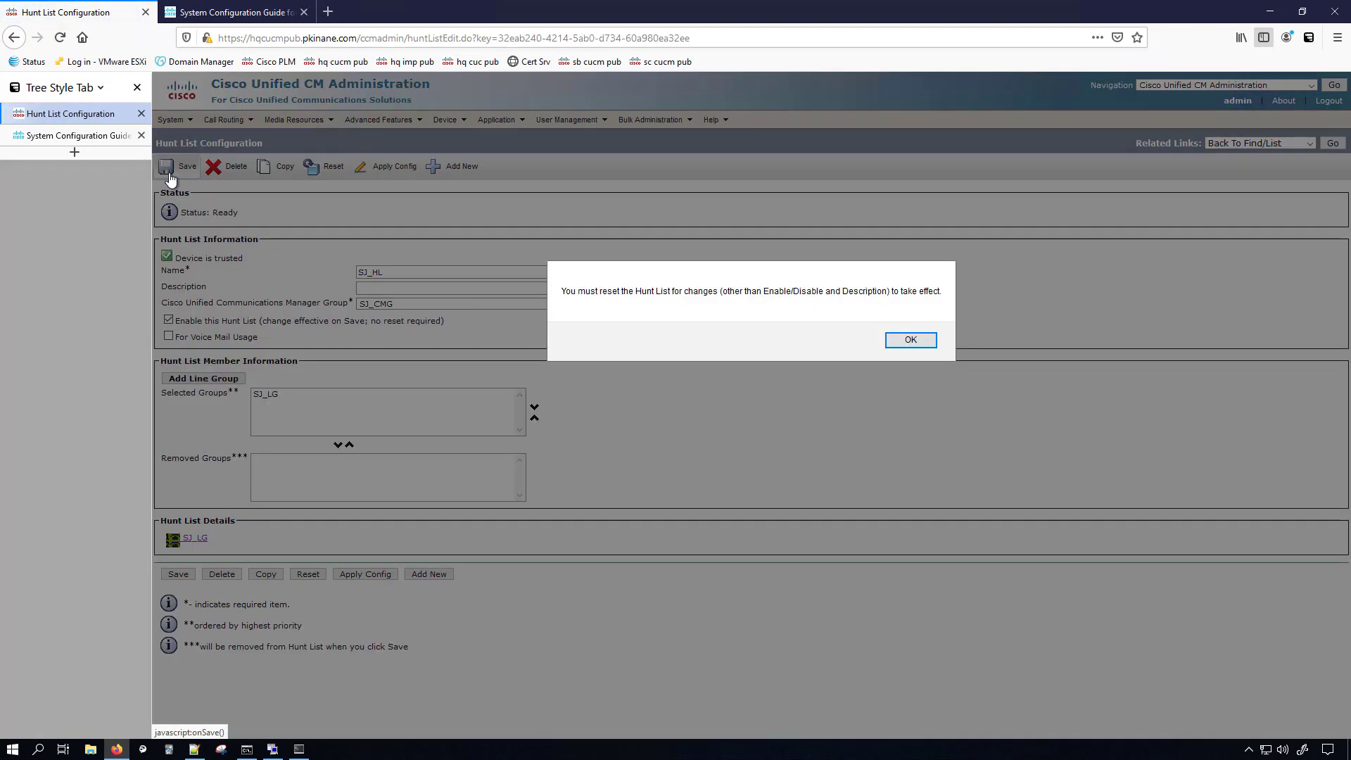
pyautogui.click(898, 342)
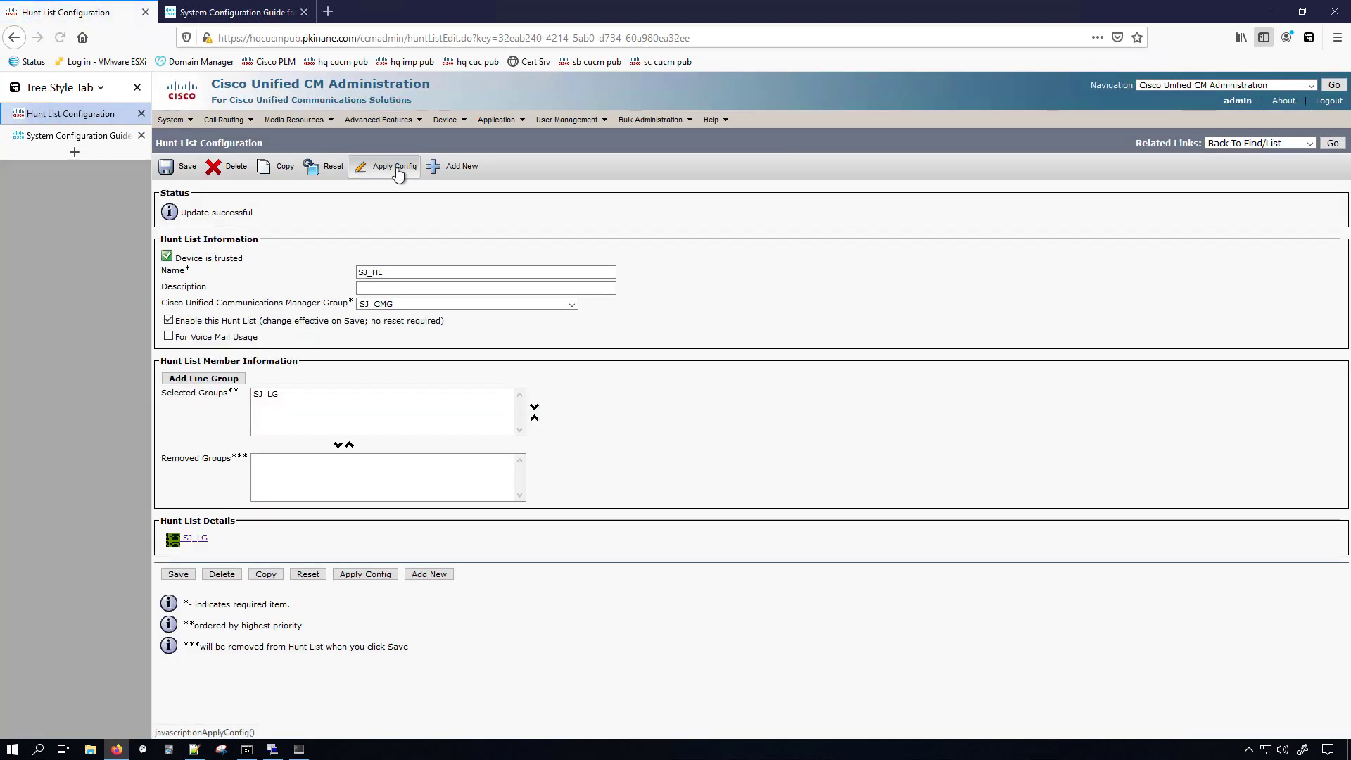
# Apply the configuration to hunt list SJ_HL and reset it.
pyautogui.click(396, 167)
pyautogui.click(278, 371)
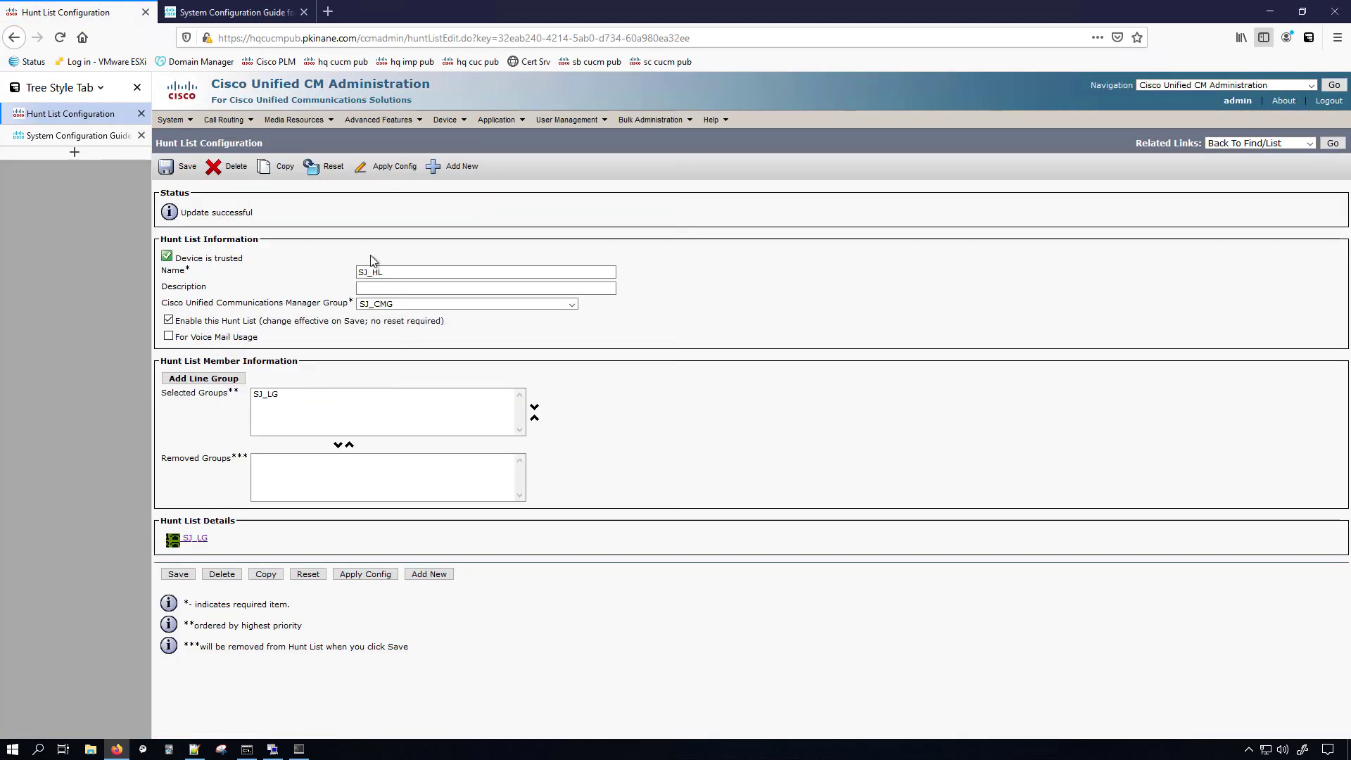
pyautogui.click(328, 166)
pyautogui.click(258, 443)
pyautogui.click(287, 442)
# Follow pilot 3000's SJ_HL link, then return to the hunt list list to verify SJ_HL is registered.
pyautogui.moveTo(209, 123)
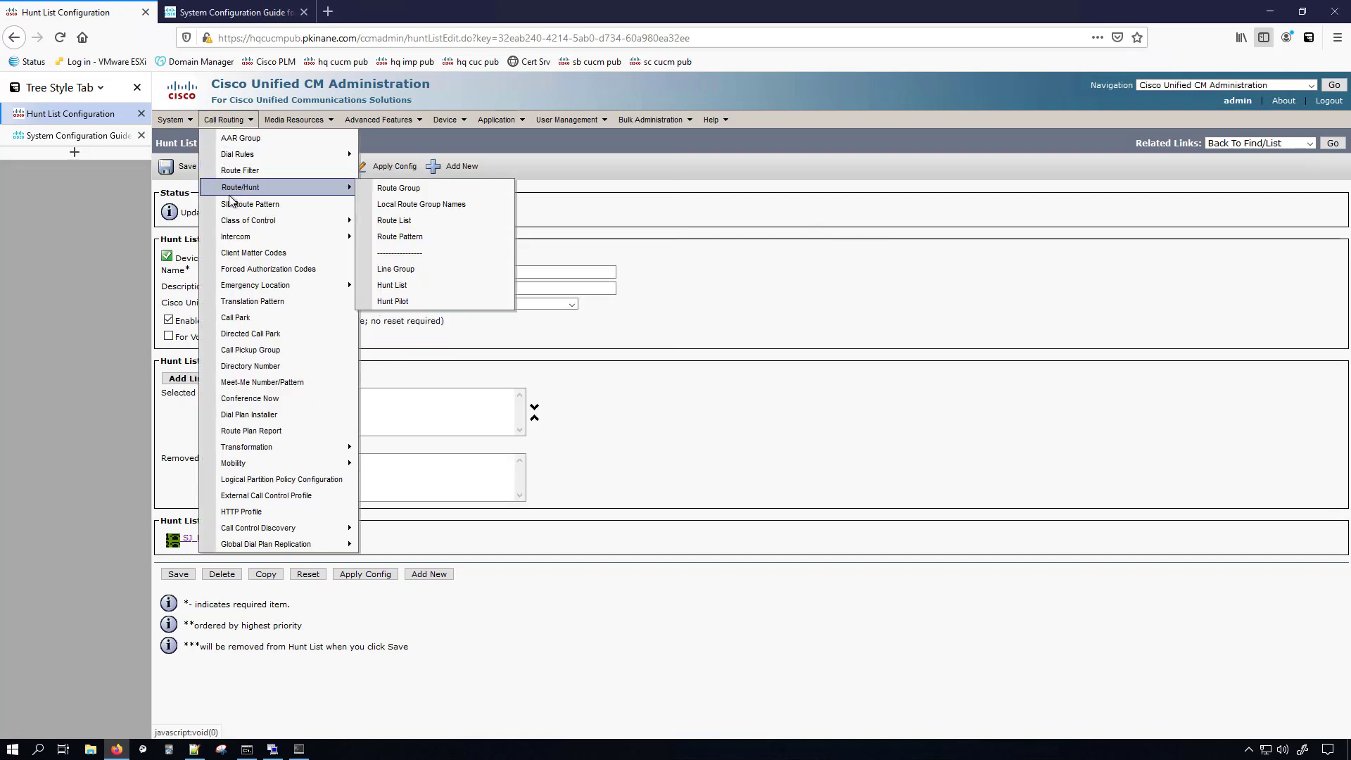
pyautogui.moveTo(282, 188)
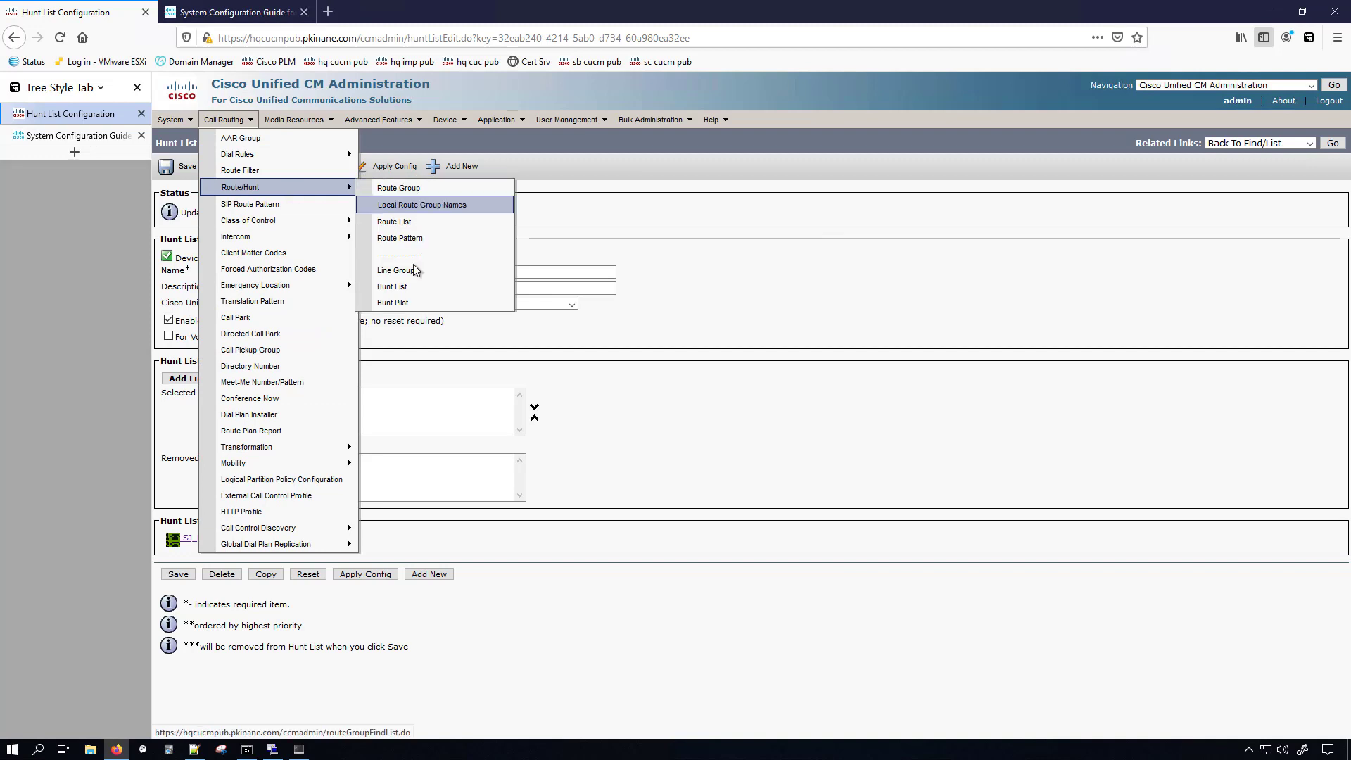
pyautogui.click(409, 302)
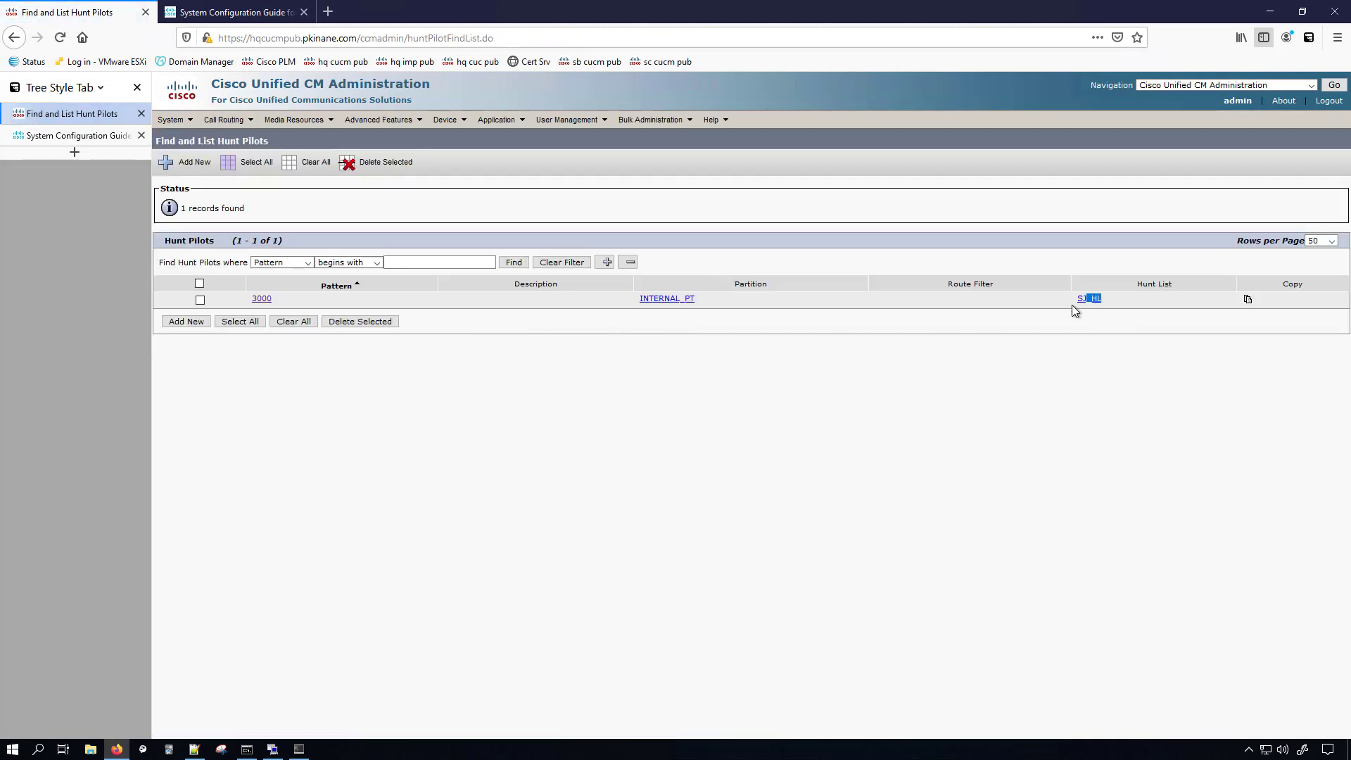
pyautogui.click(1103, 302)
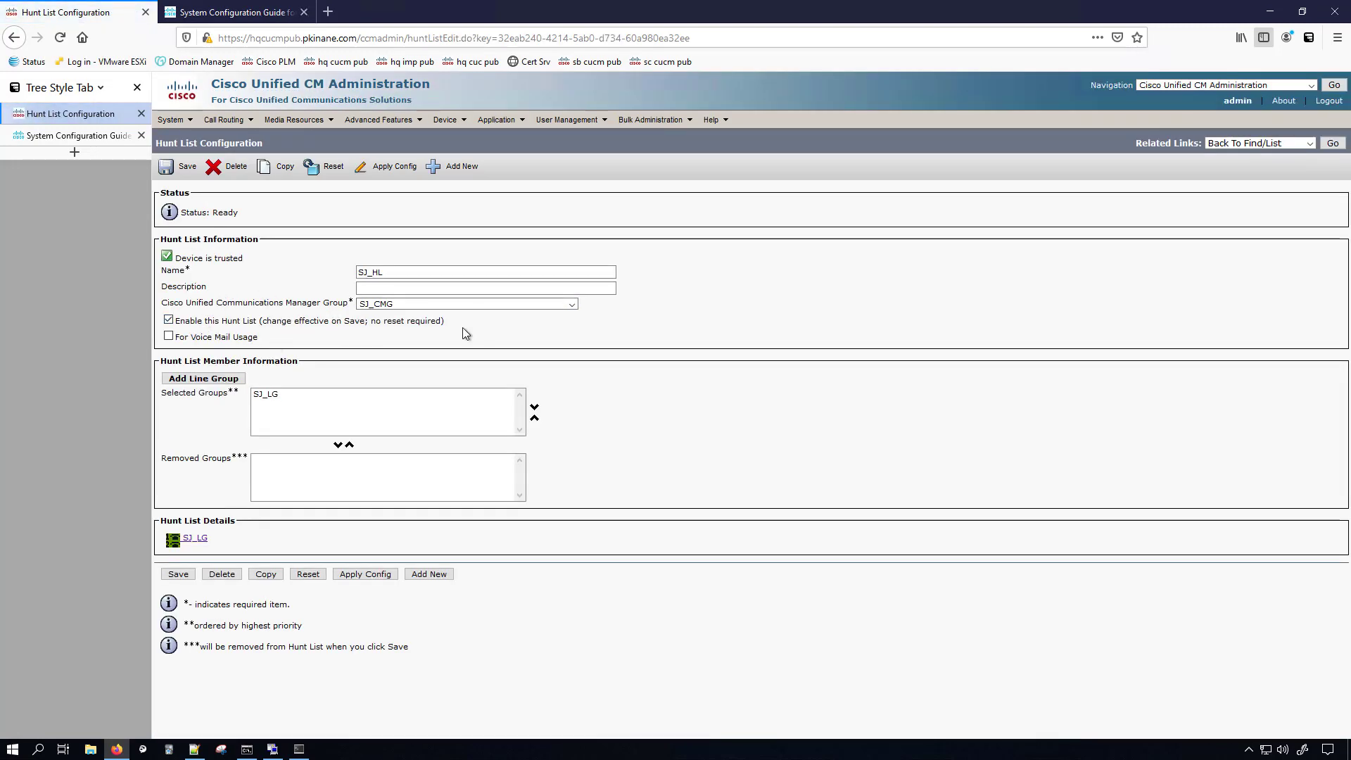
pyautogui.click(1334, 143)
pyautogui.tripleClick(803, 296)
pyautogui.click(729, 388)
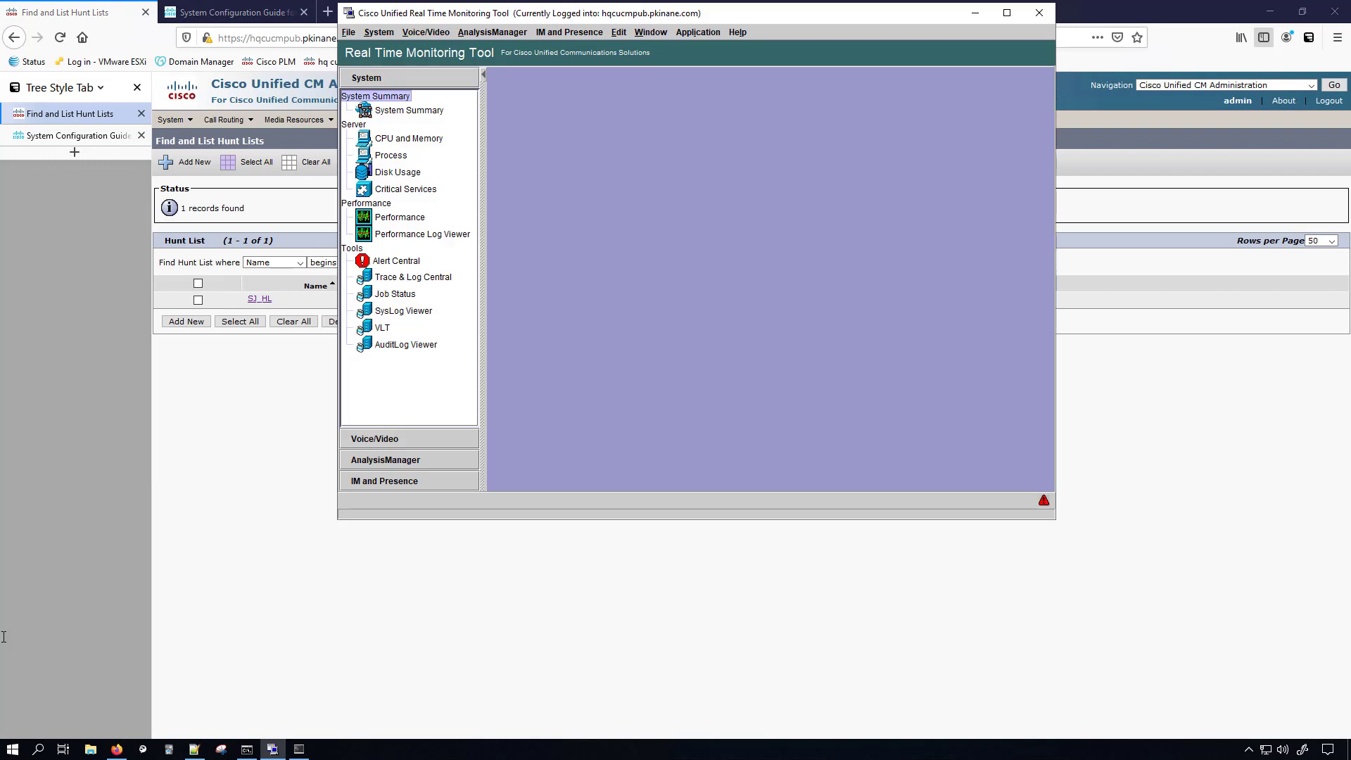
# Start a Trace & Log Central file collection with Cisco CallManager selected on all servers.
pyautogui.click(433, 279)
pyautogui.click(538, 118)
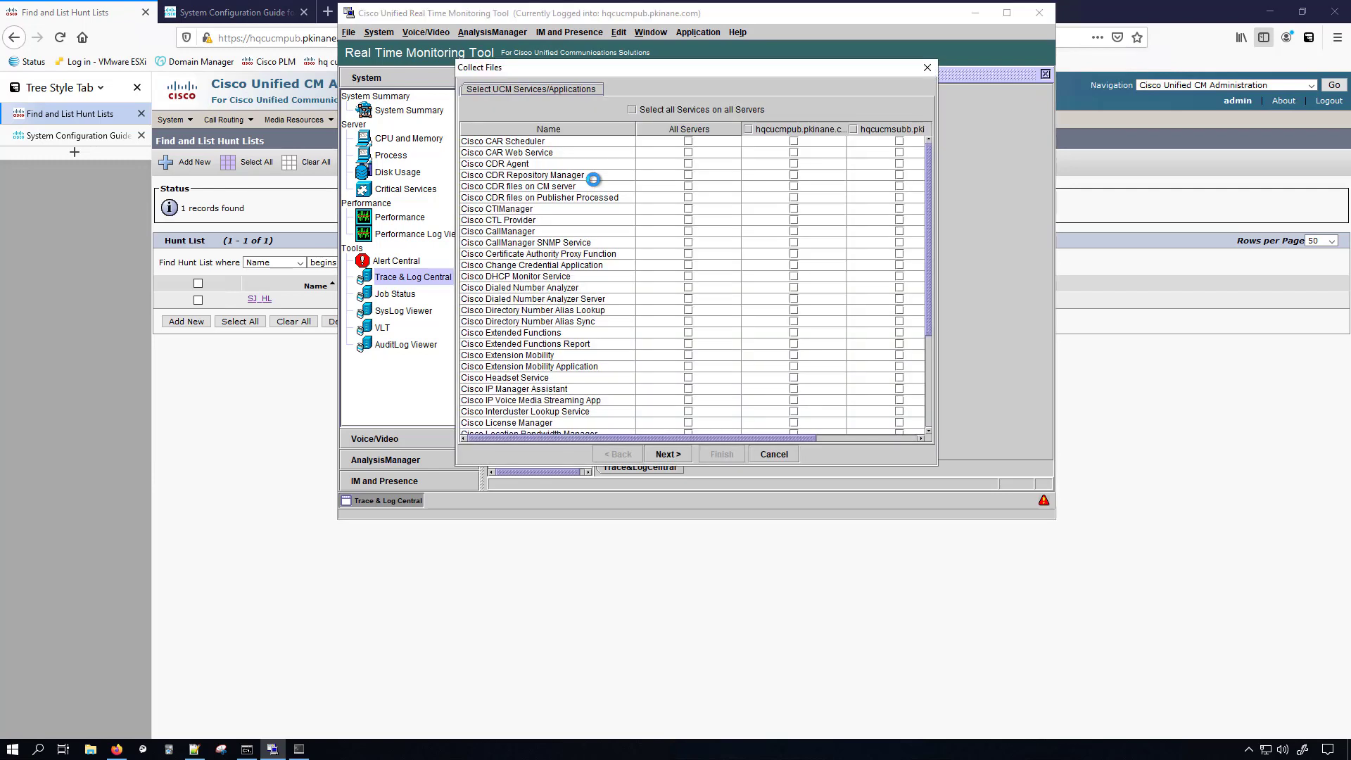
pyautogui.click(518, 232)
pyautogui.click(689, 231)
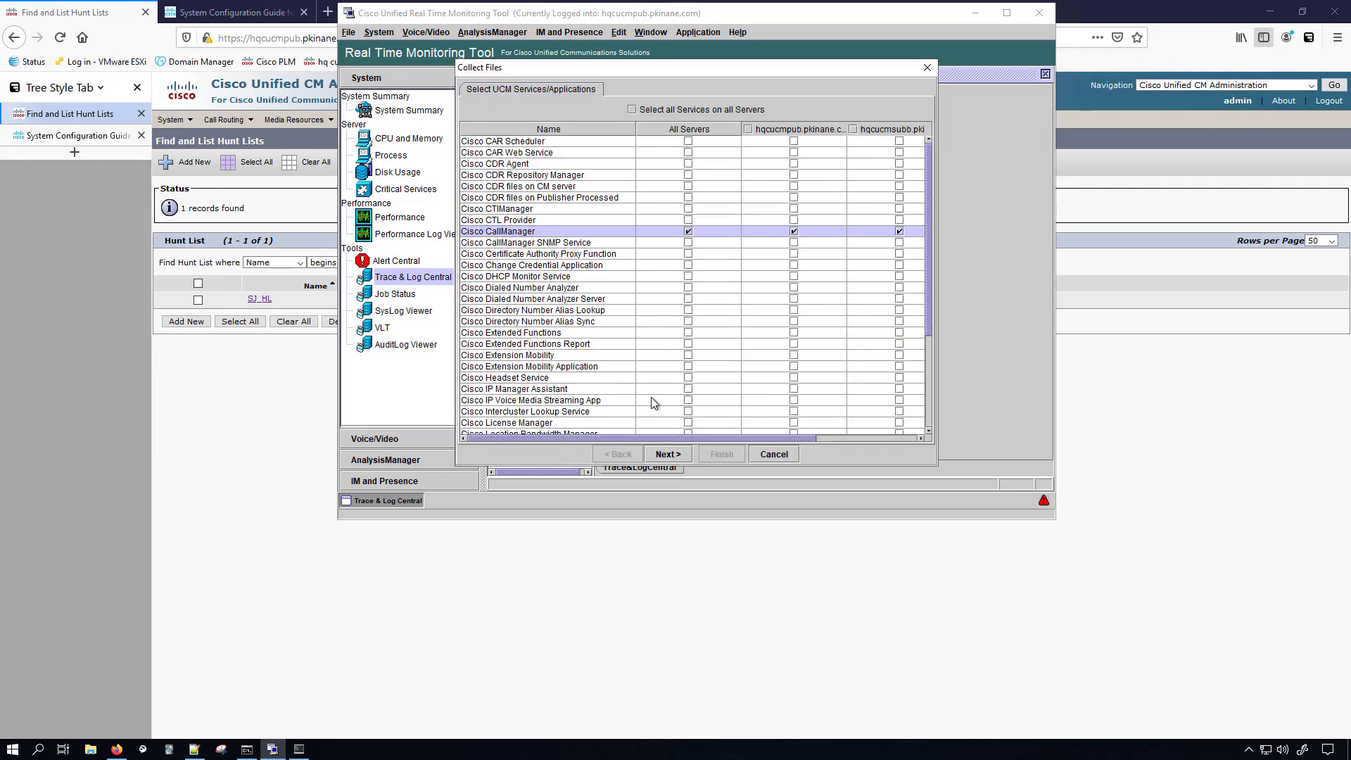
pyautogui.click(658, 455)
# Choose a relative time range and browse to the Desktop's lab traces folder.
pyautogui.click(666, 455)
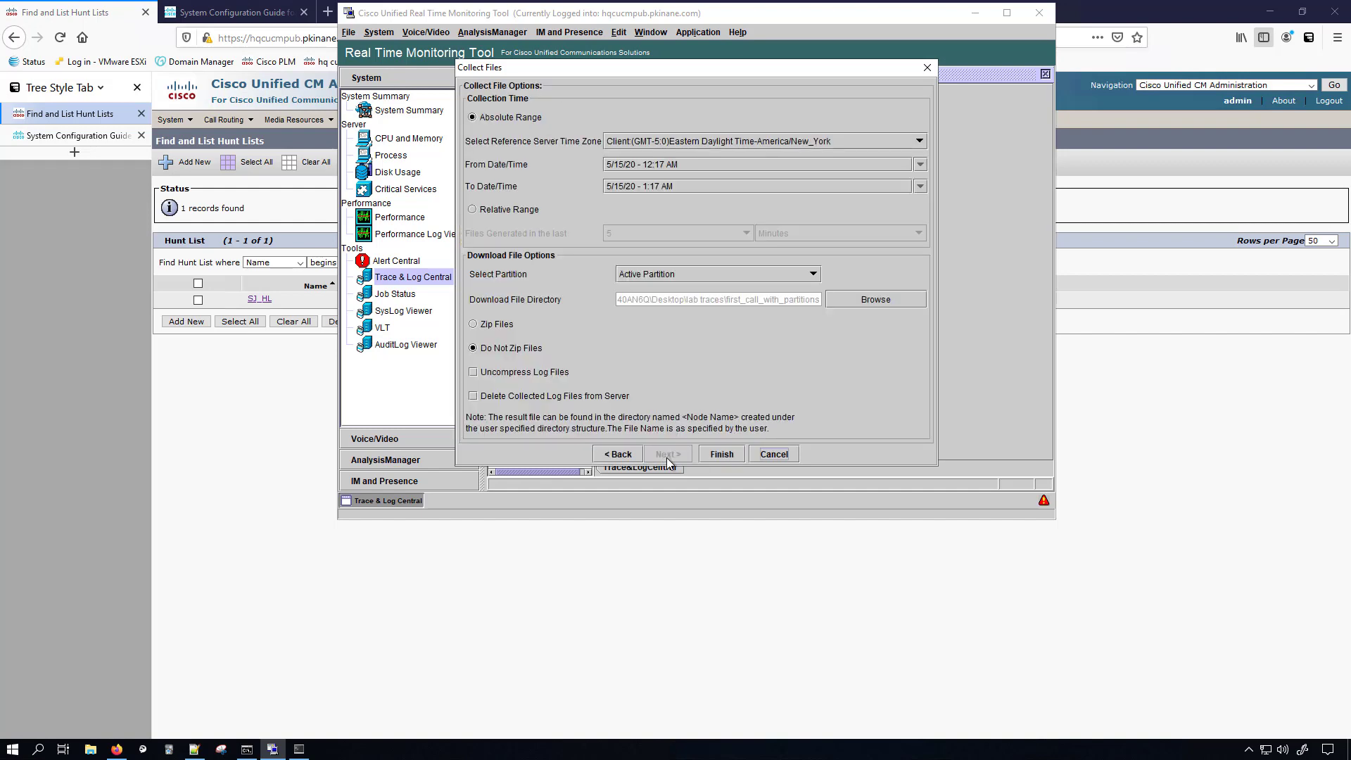
pyautogui.click(485, 210)
pyautogui.click(884, 298)
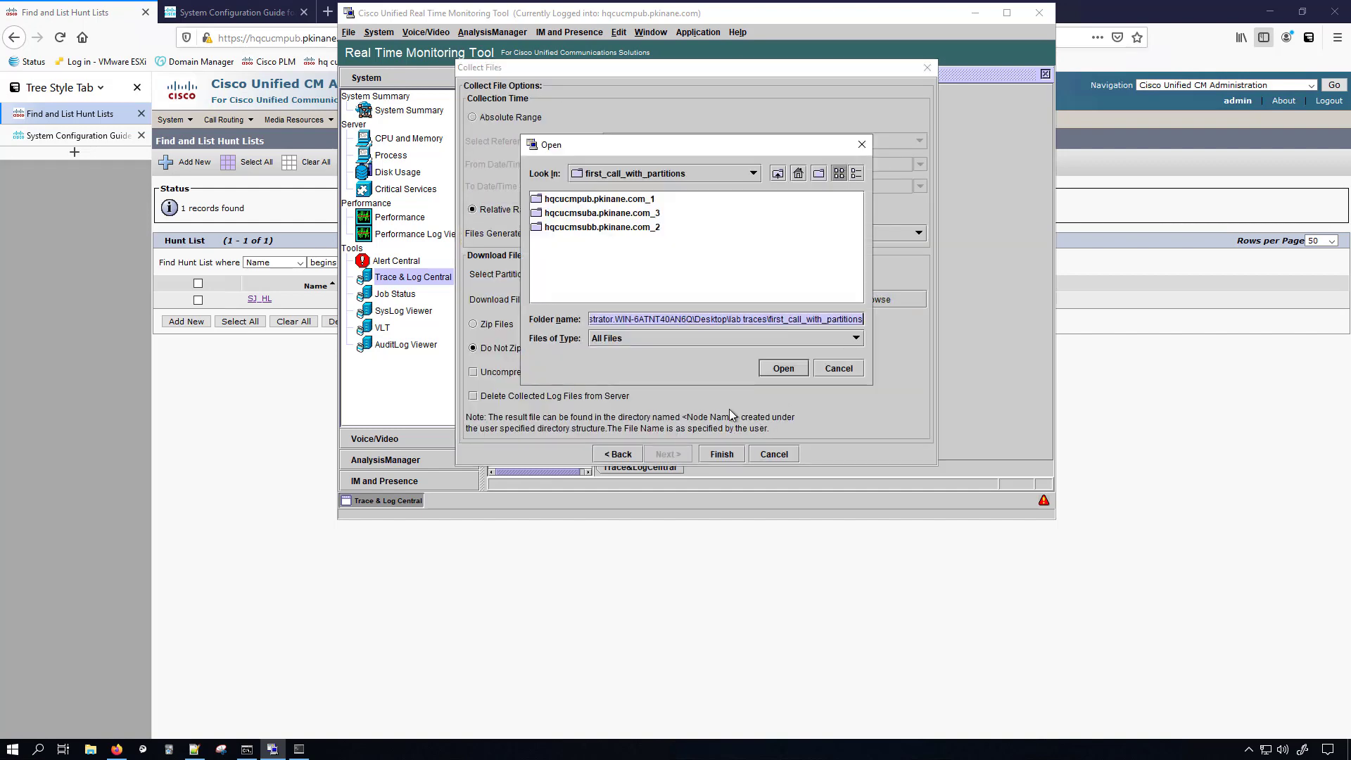
pyautogui.click(798, 174)
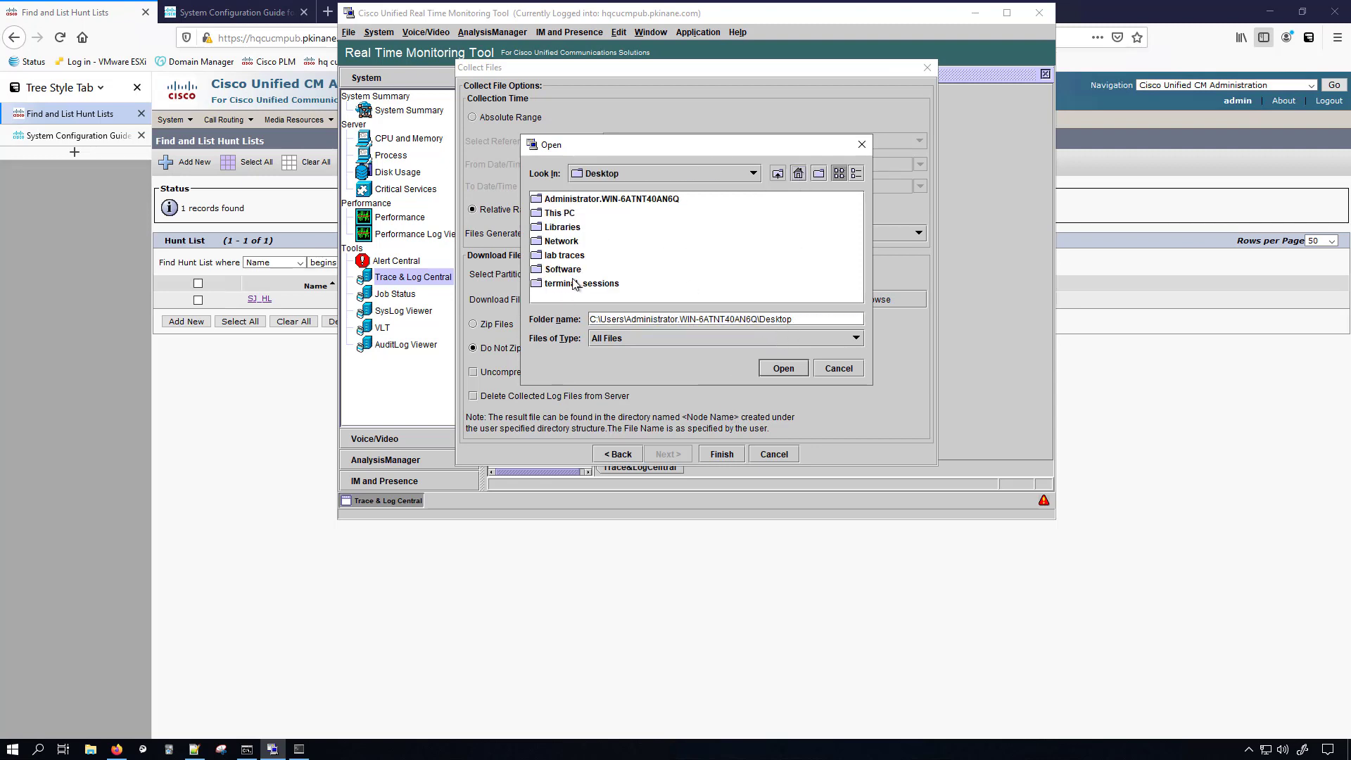
pyautogui.doubleClick(560, 257)
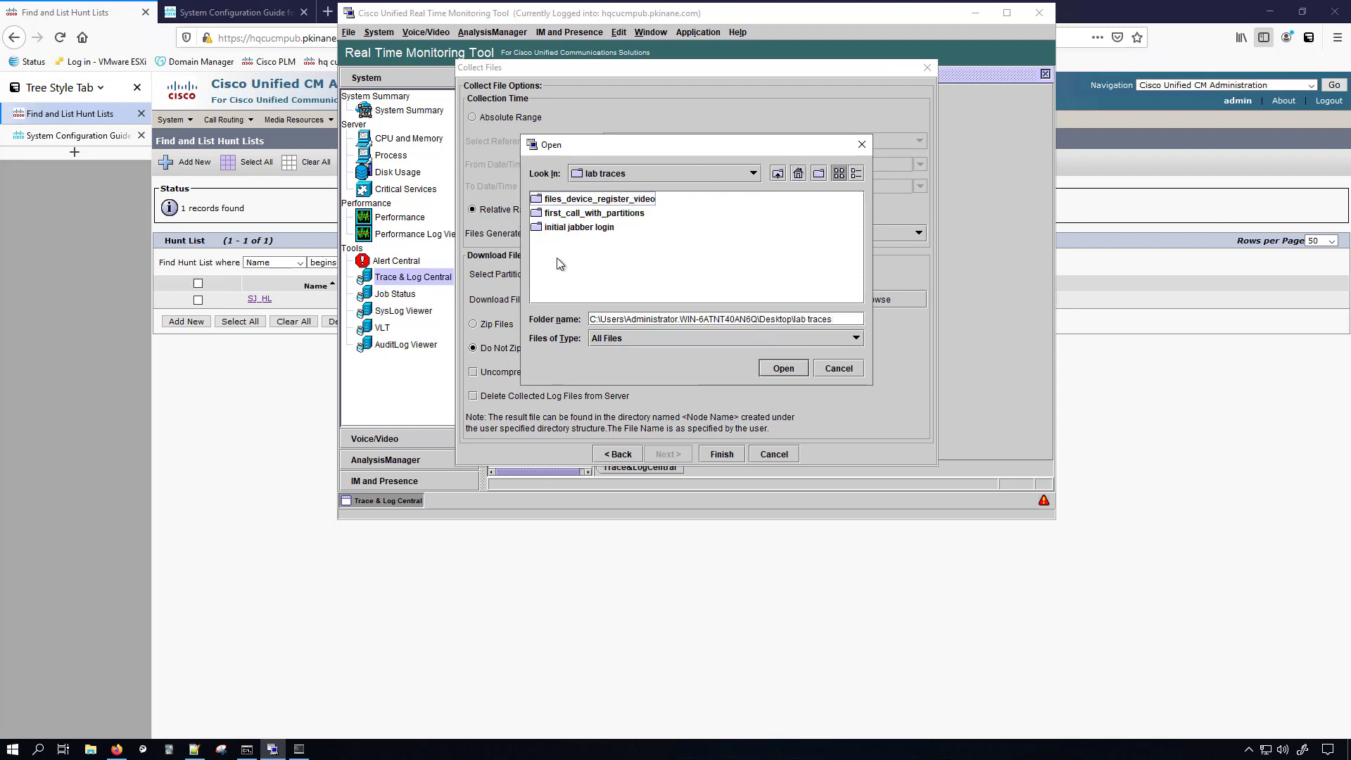
# Create a 'hunt list' folder as the download location and enable Uncompress Log Files.
pyautogui.click(818, 174)
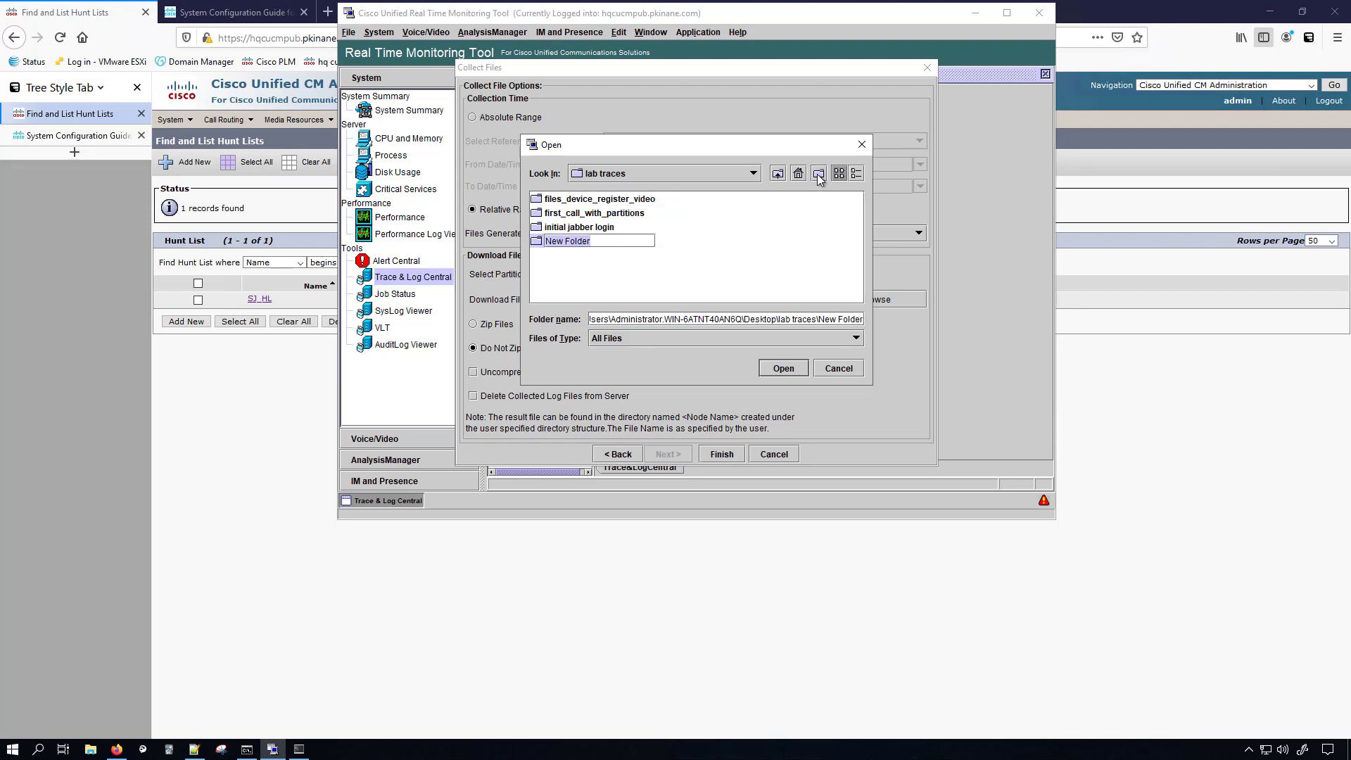
pyautogui.write('hunt list')
pyautogui.click(783, 368)
pyautogui.click(473, 371)
pyautogui.click(695, 280)
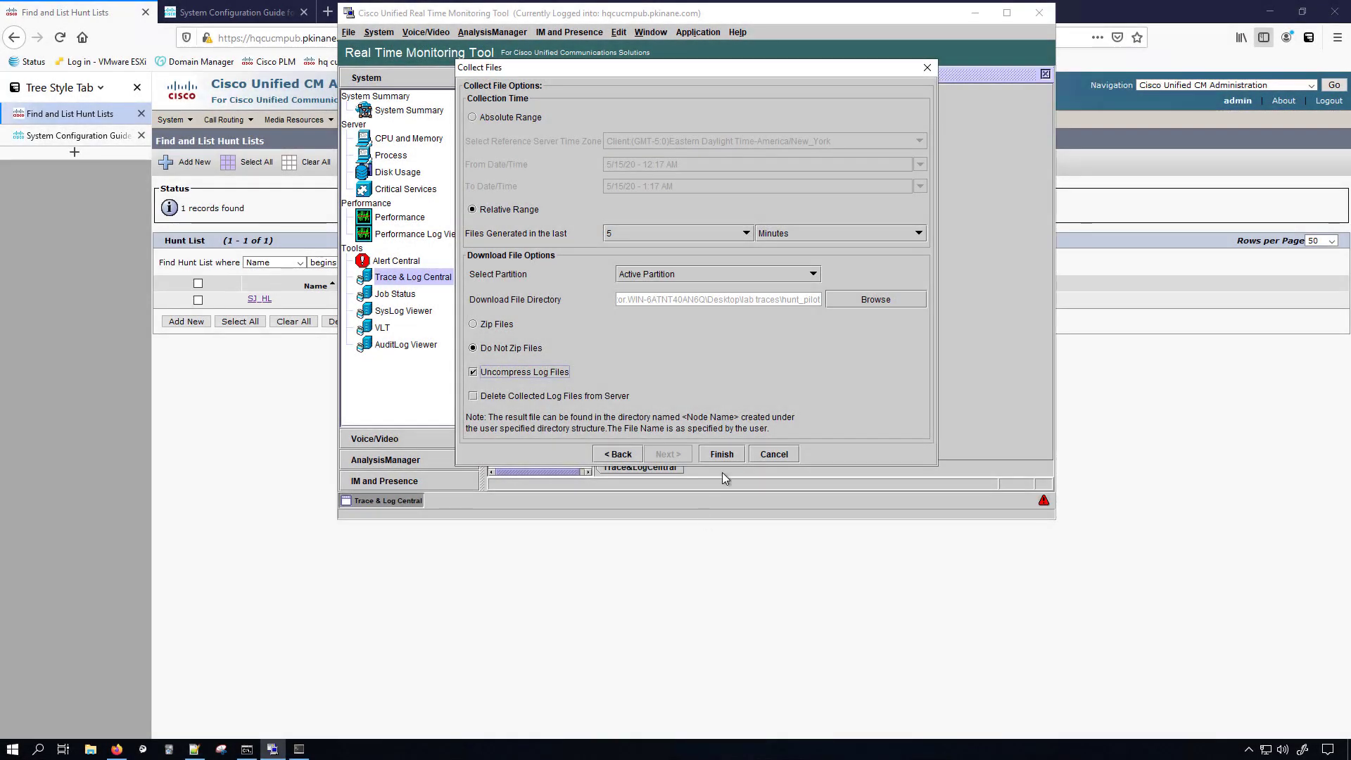
# Finish the Collect Files wizard to begin collecting the CallManager traces.
pyautogui.click(722, 455)
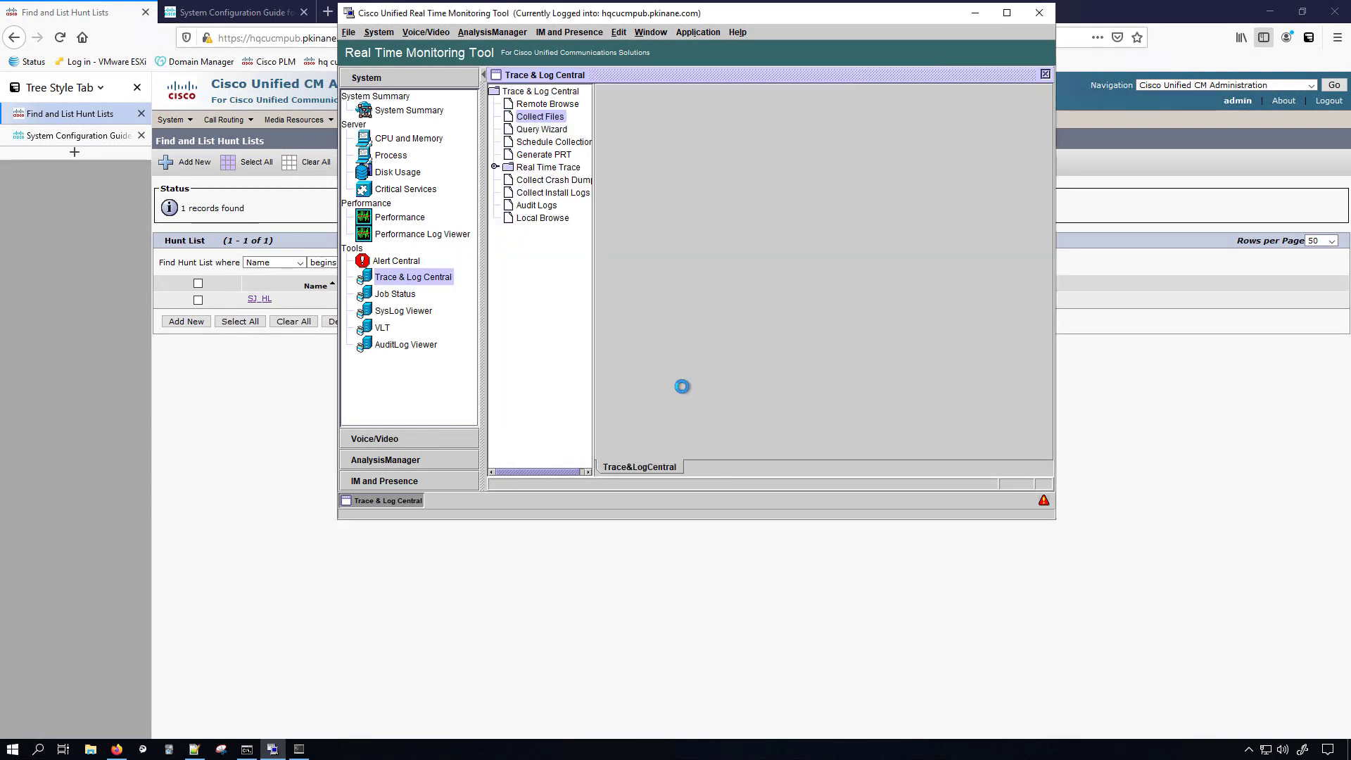